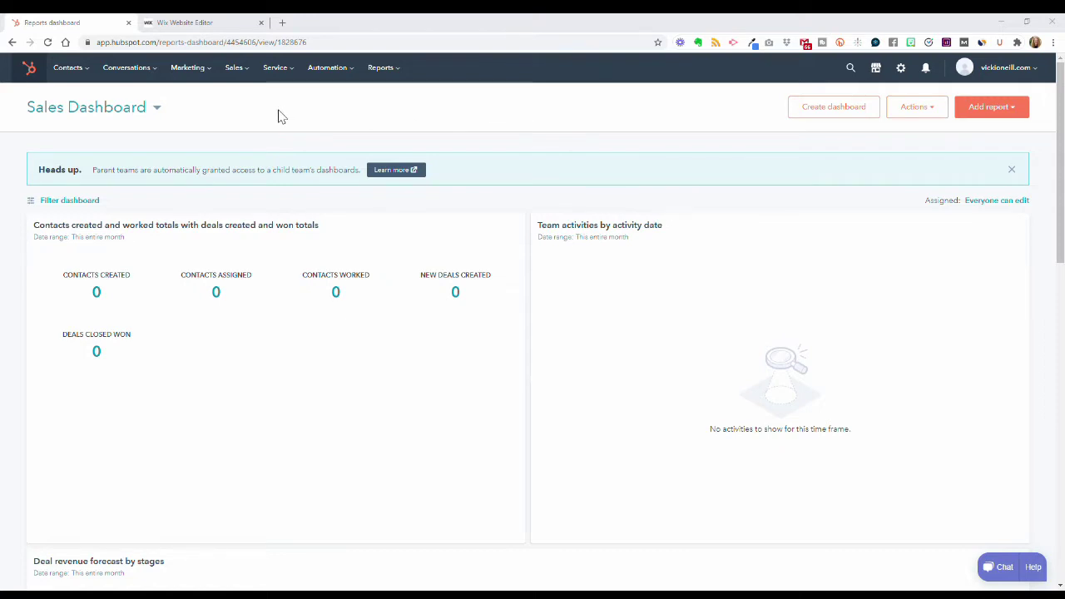
# - Start creating a new form from the marketing Forms area, using the Regular Form type
pyautogui.click(212, 77)
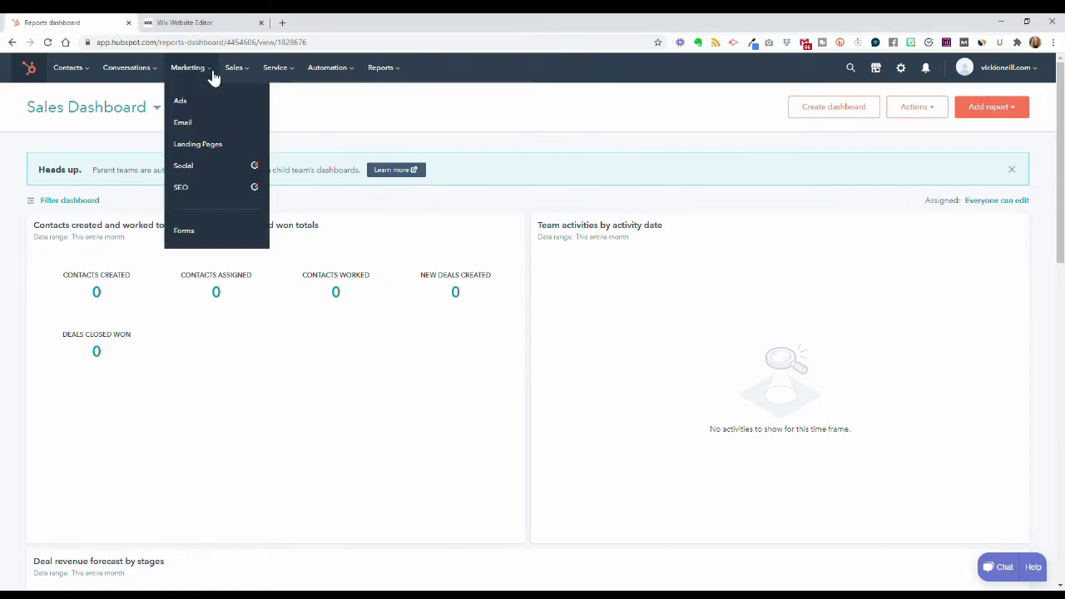
pyautogui.click(218, 239)
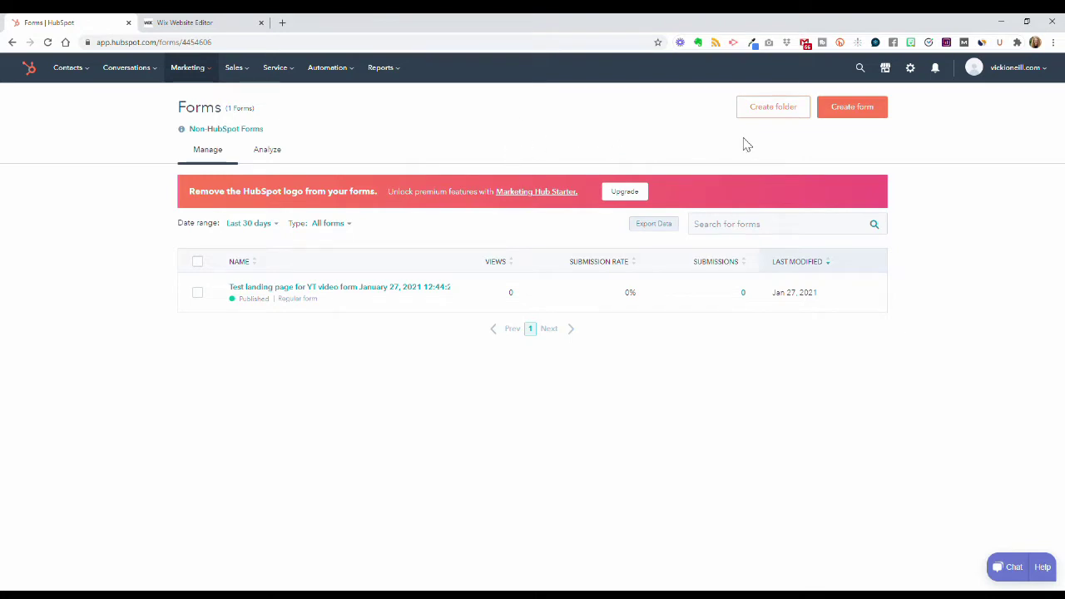
pyautogui.click(855, 108)
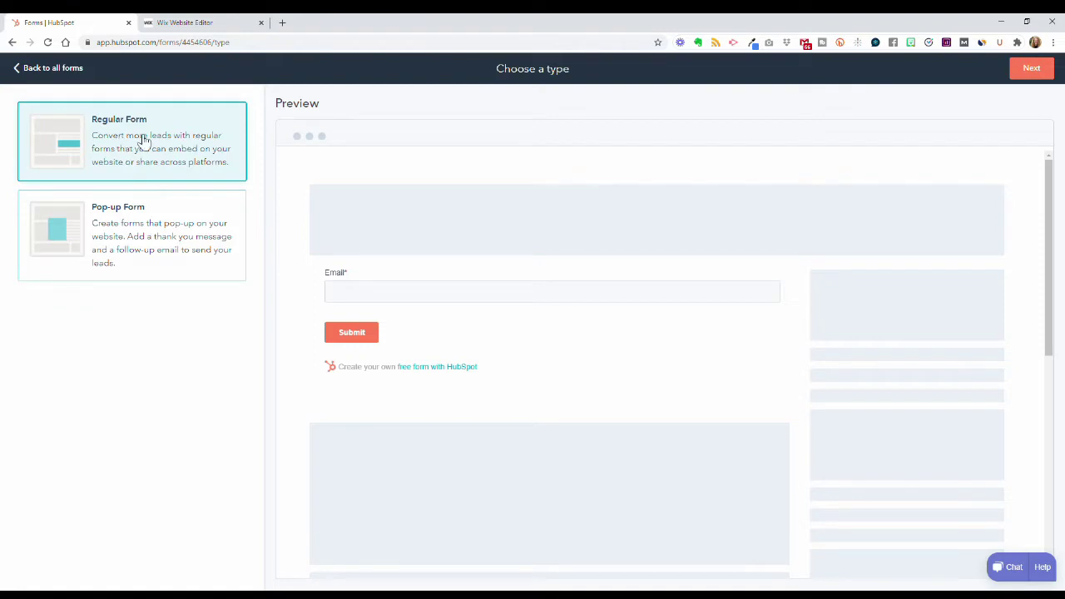
pyautogui.click(1038, 68)
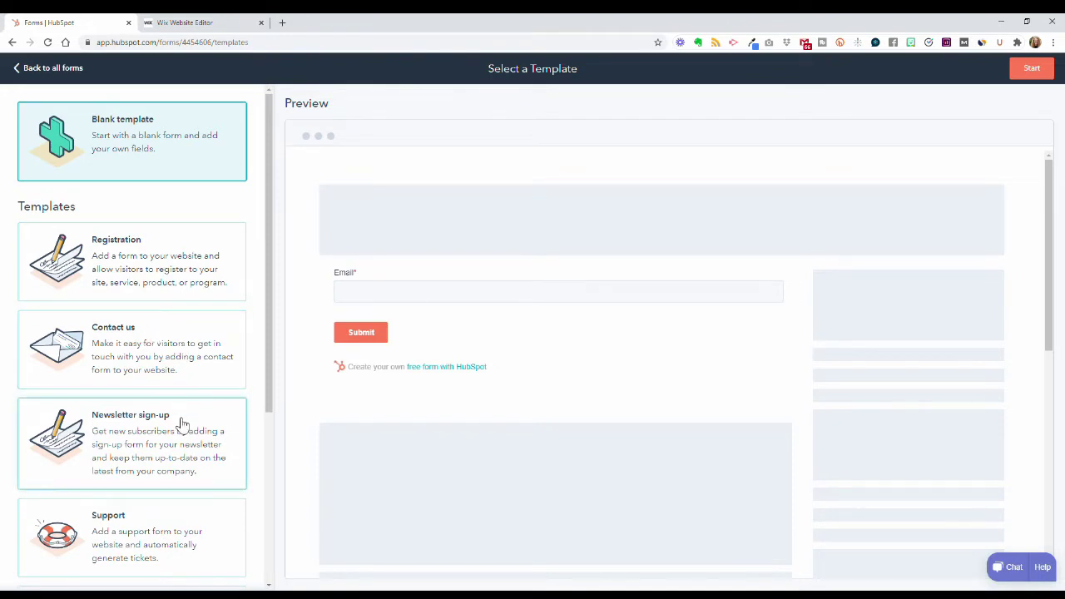
# - Preview the eBook download template, then select the Event registration template and start the form with it
pyautogui.scroll(-2, 179, 425)
pyautogui.scroll(-1, 183, 425)
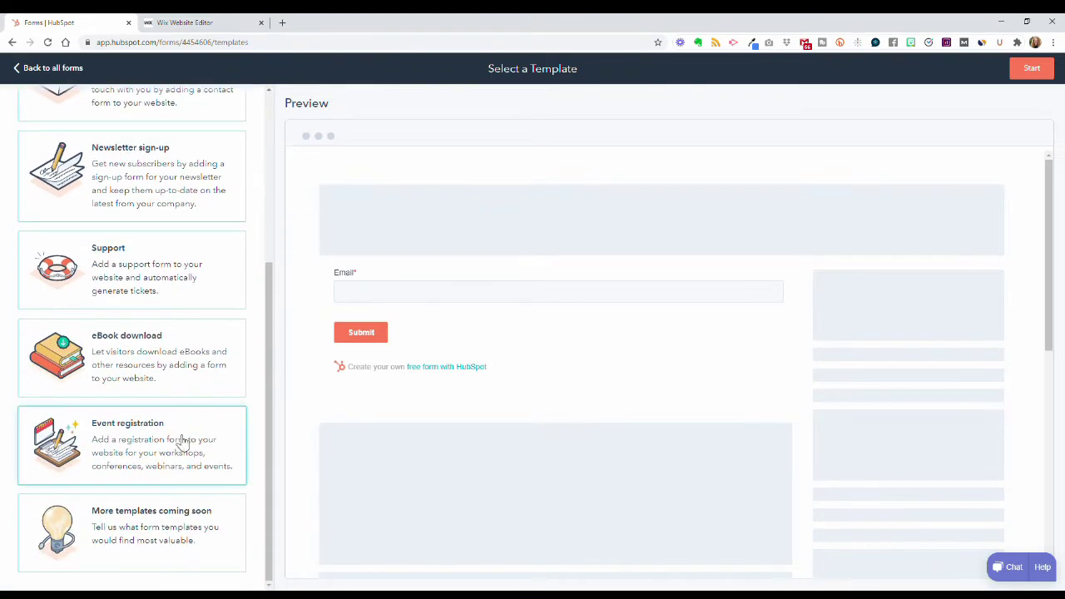
pyautogui.click(130, 362)
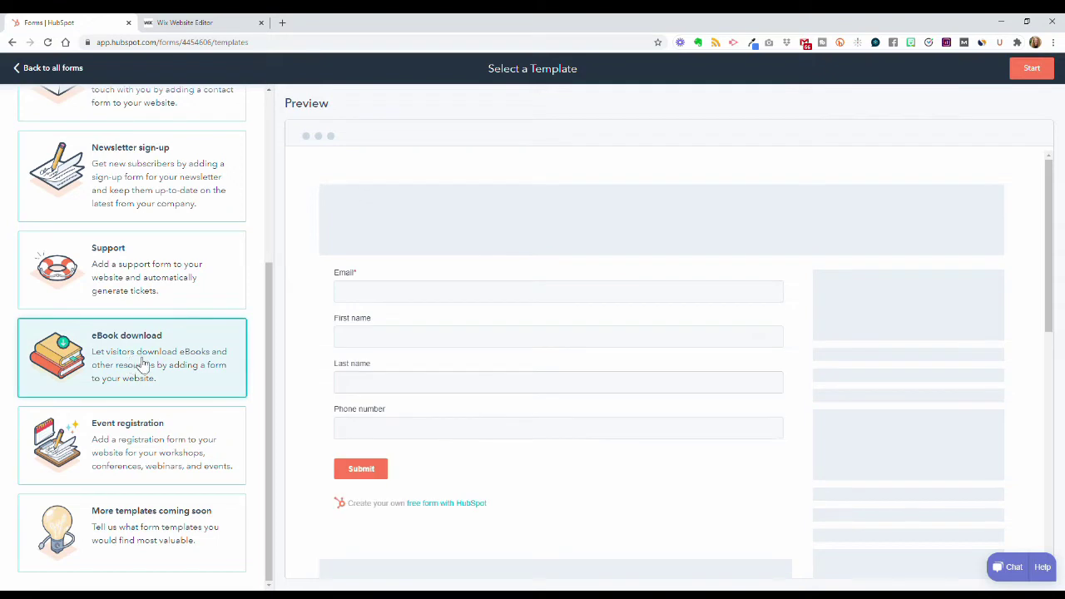
pyautogui.click(163, 456)
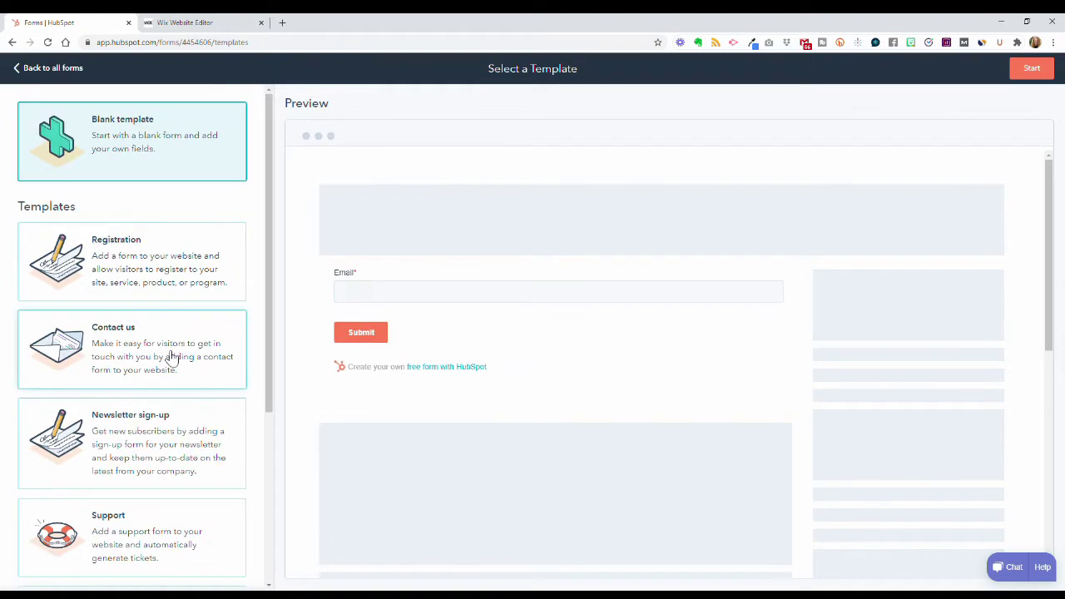
pyautogui.scroll(-2, 175, 333)
pyautogui.scroll(-3, 172, 356)
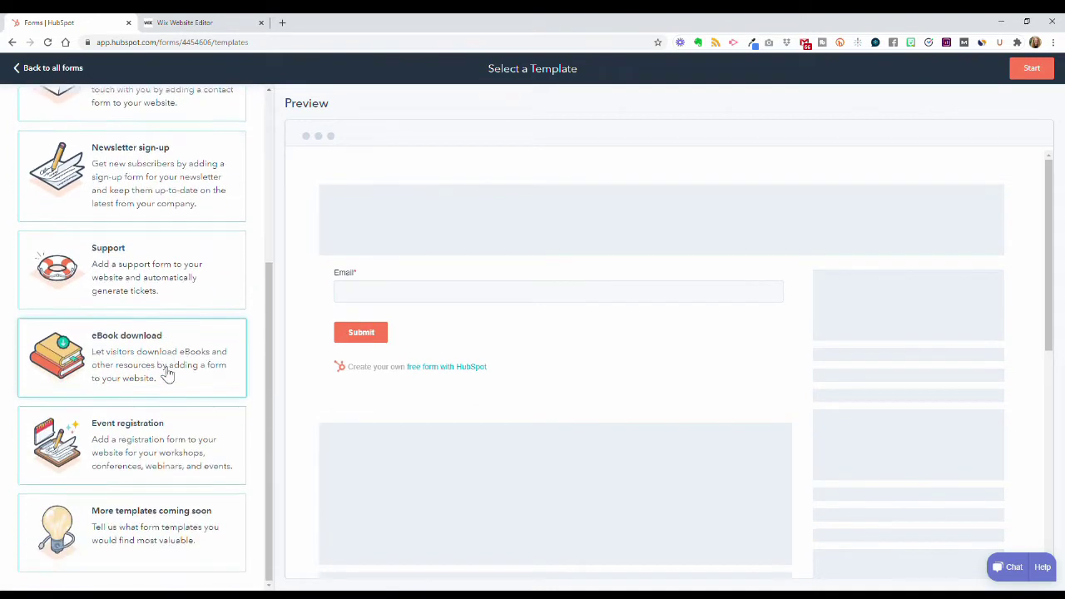
pyautogui.click(165, 430)
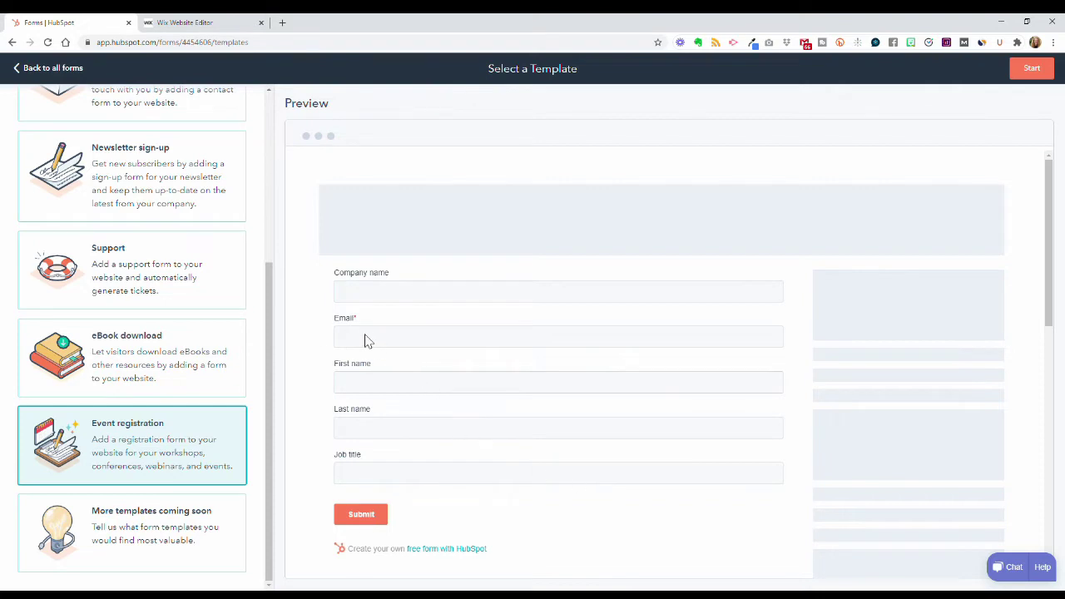
pyautogui.click(1031, 68)
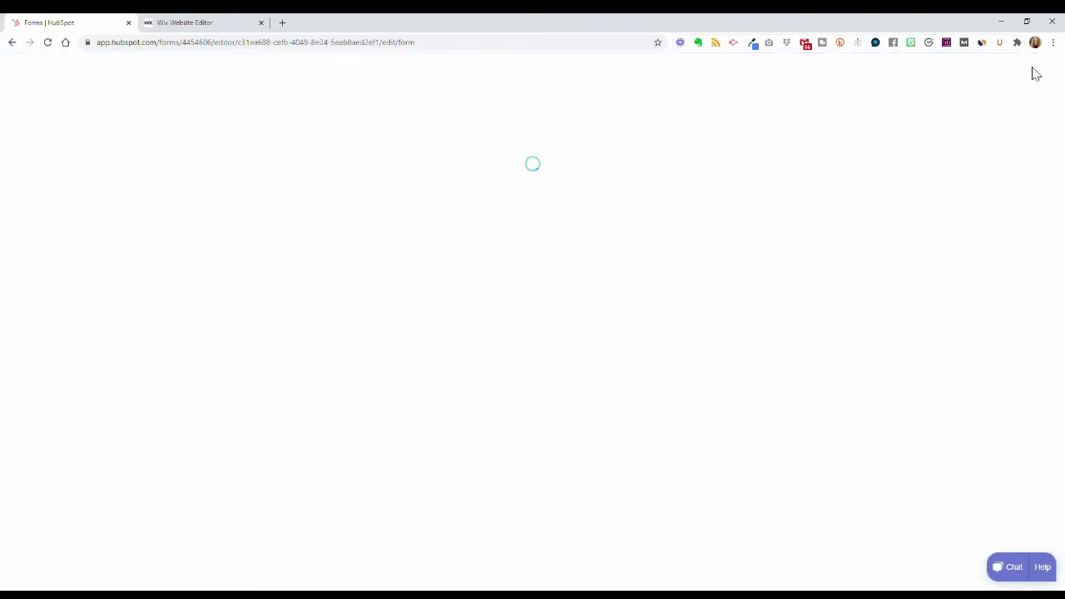
# - Rename the form as "Test for YT video - Registration Form"
pyautogui.click(686, 69)
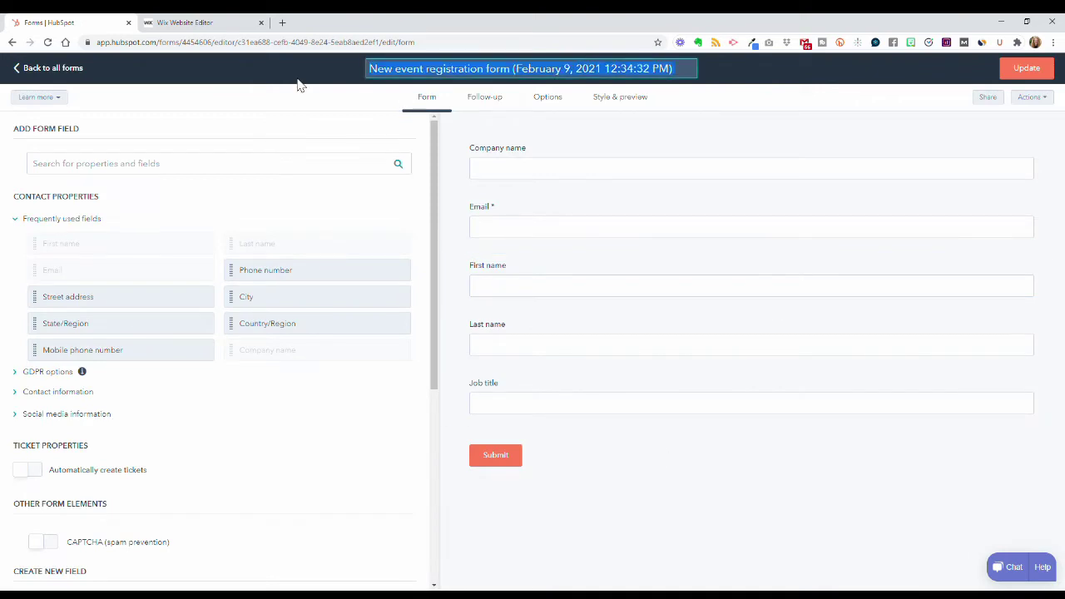
pyautogui.write('Test fo')
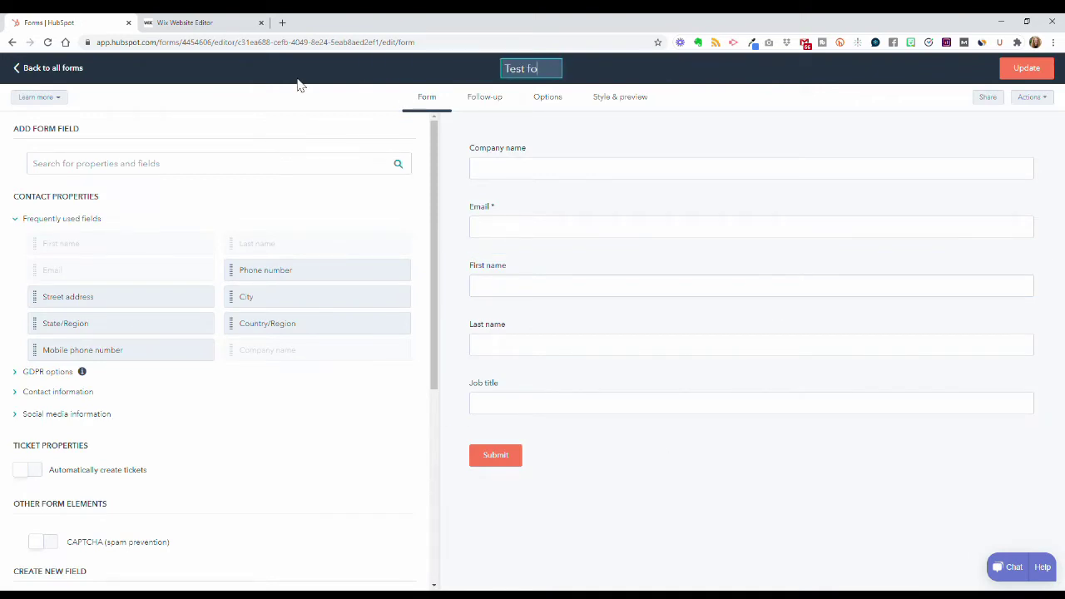
pyautogui.write('r YT video - Form')
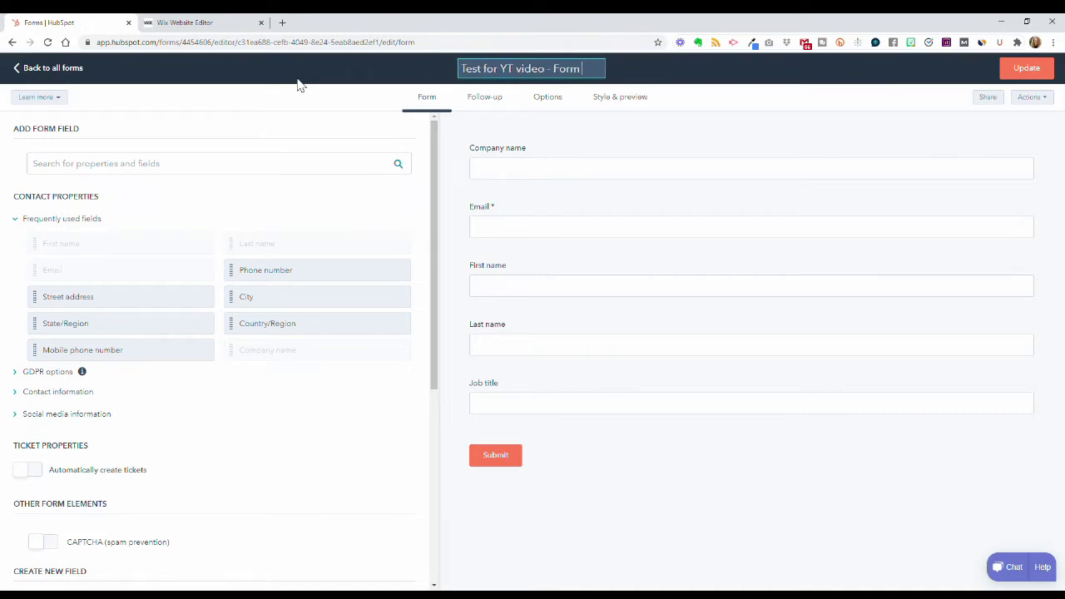
pyautogui.press('BackSpace')
pyautogui.press('BackSpace')
pyautogui.press('BackSpace')
pyautogui.press('BackSpace')
pyautogui.write('Registration Form')
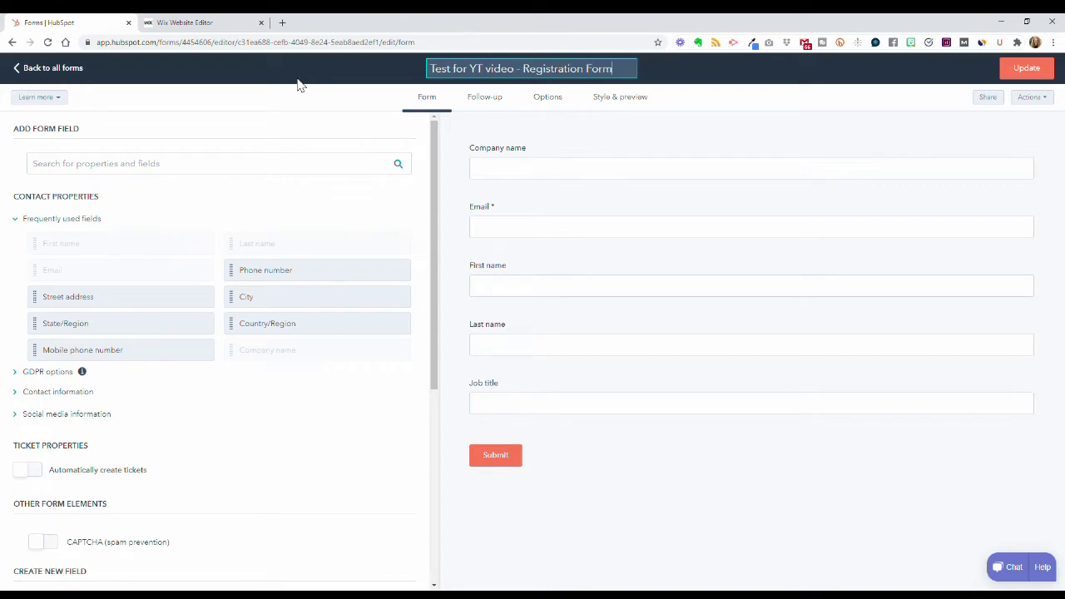
pyautogui.press('Return')
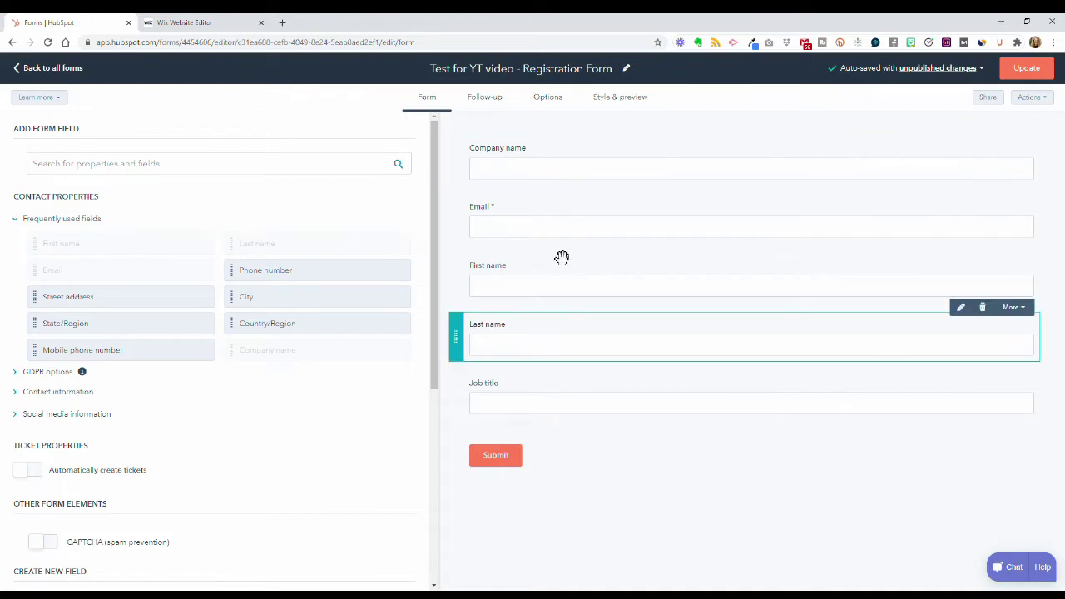
# - Delete the Job title field and move the Company name field into the same row as Last name
pyautogui.click(583, 401)
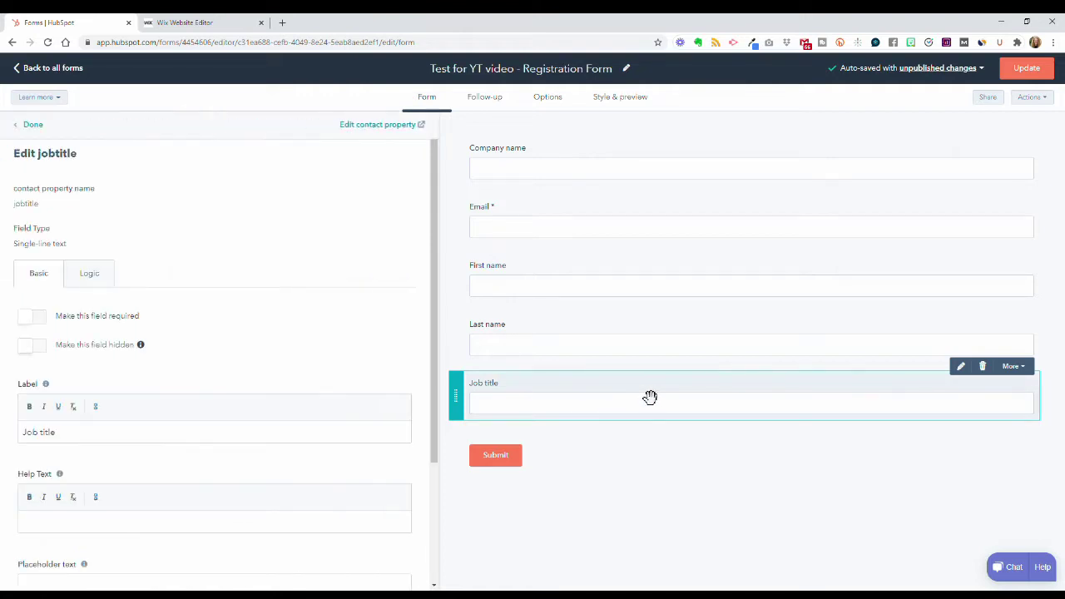
pyautogui.click(982, 367)
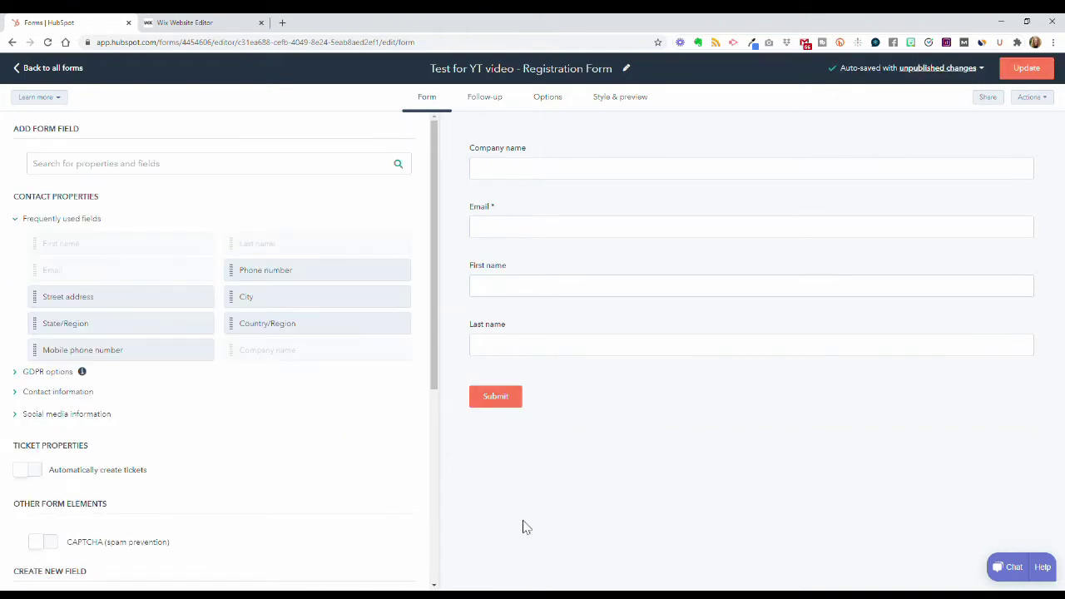
pyautogui.moveTo(566, 183)
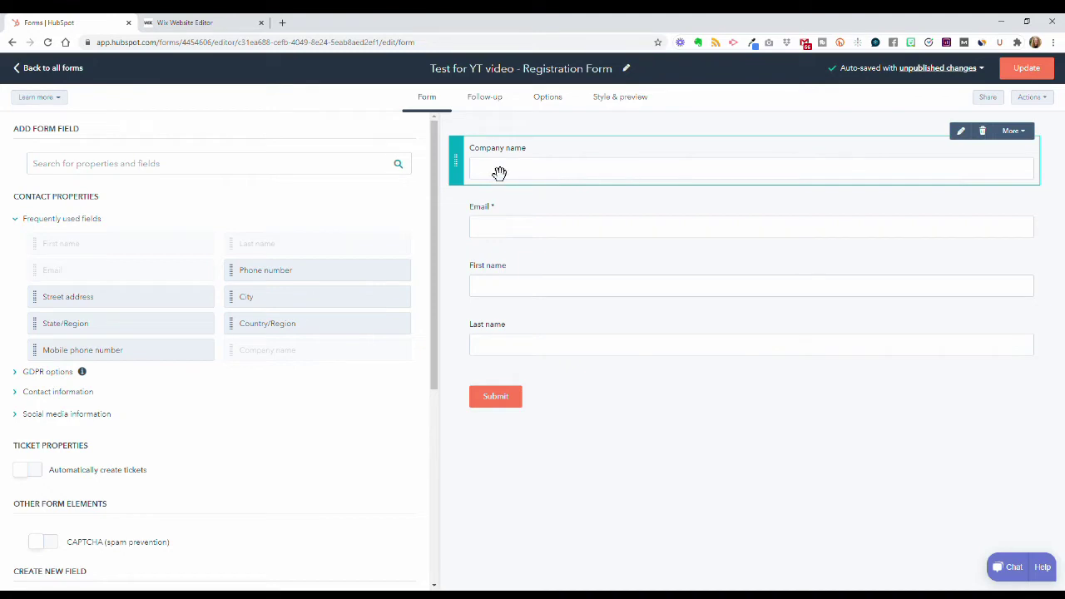
pyautogui.moveTo(466, 180); pyautogui.dragTo(469, 352)
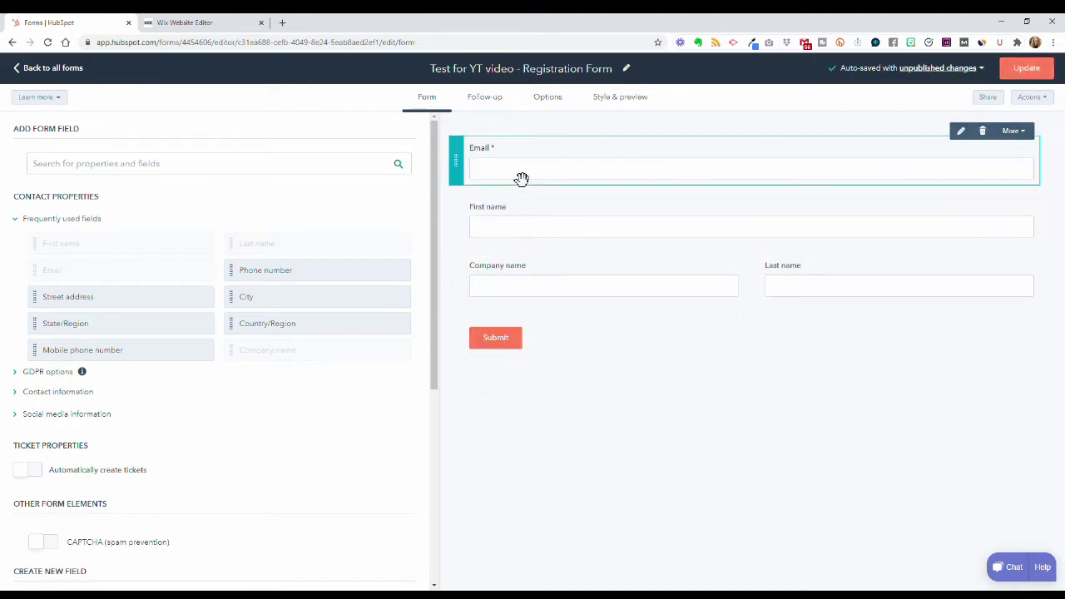
# - Delete the Last name field and make the First name field required
pyautogui.click(929, 271)
pyautogui.click(983, 249)
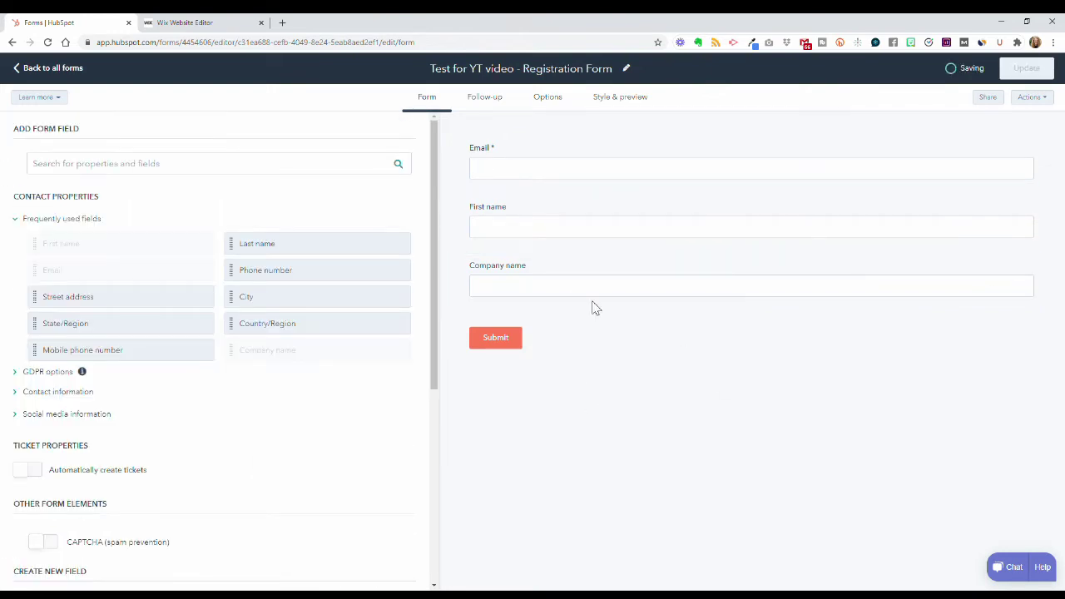
pyautogui.click(533, 242)
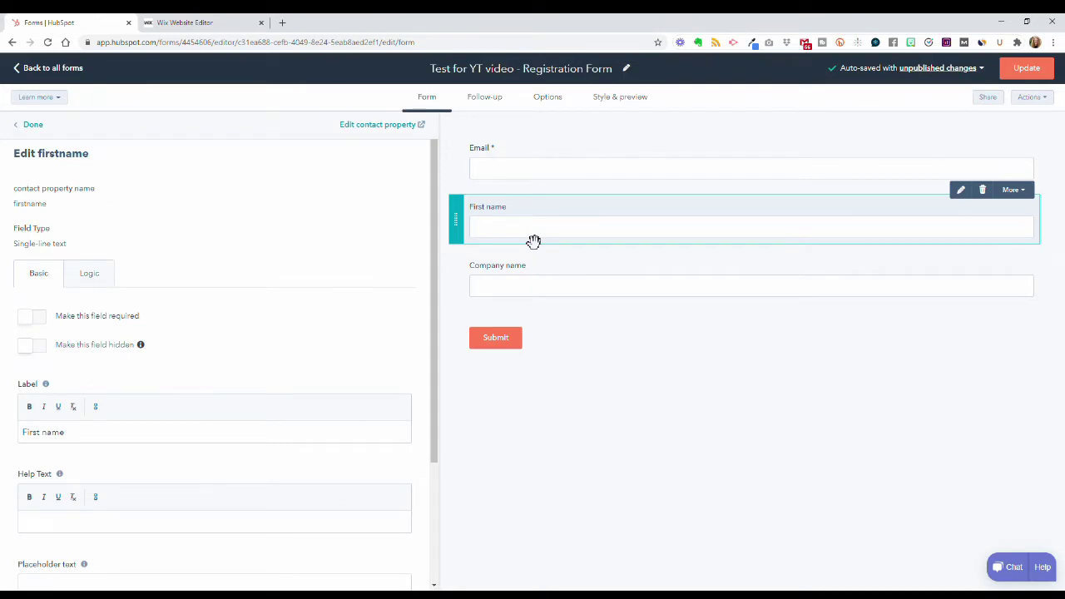
pyautogui.click(499, 287)
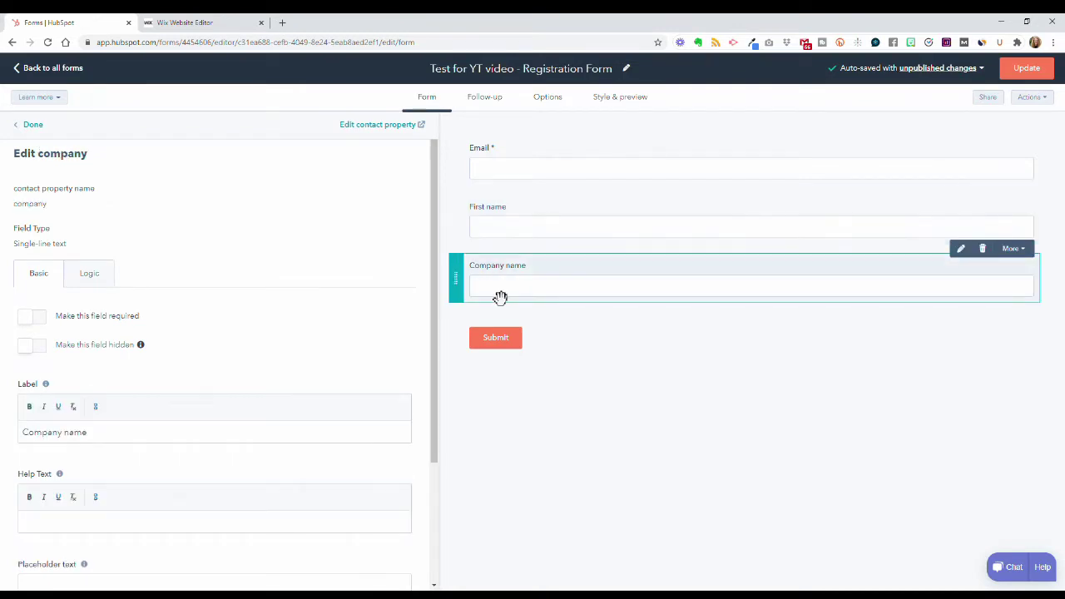
pyautogui.click(498, 233)
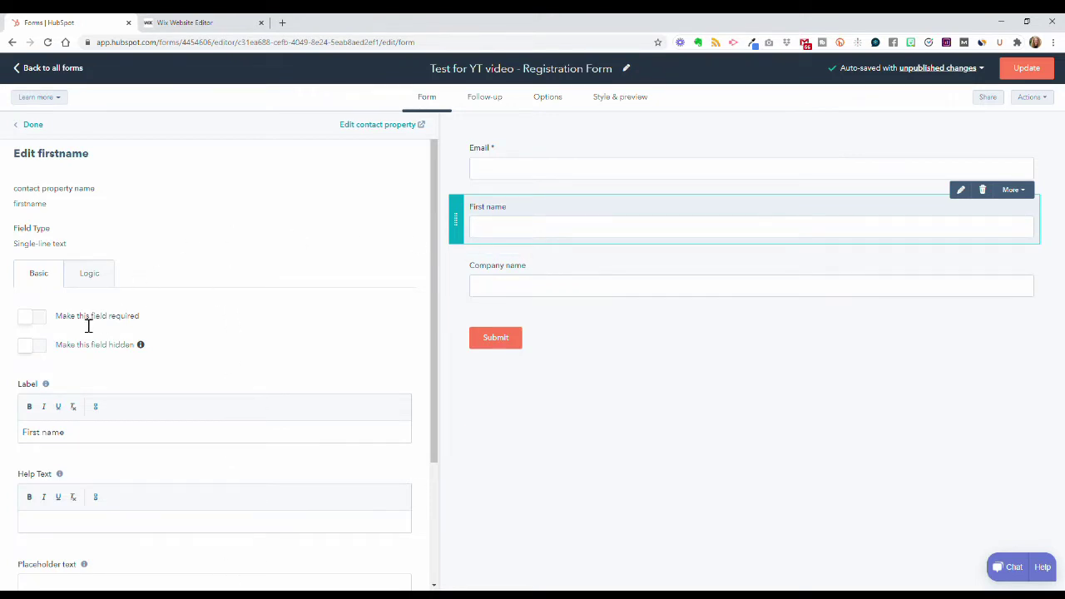
pyautogui.click(33, 322)
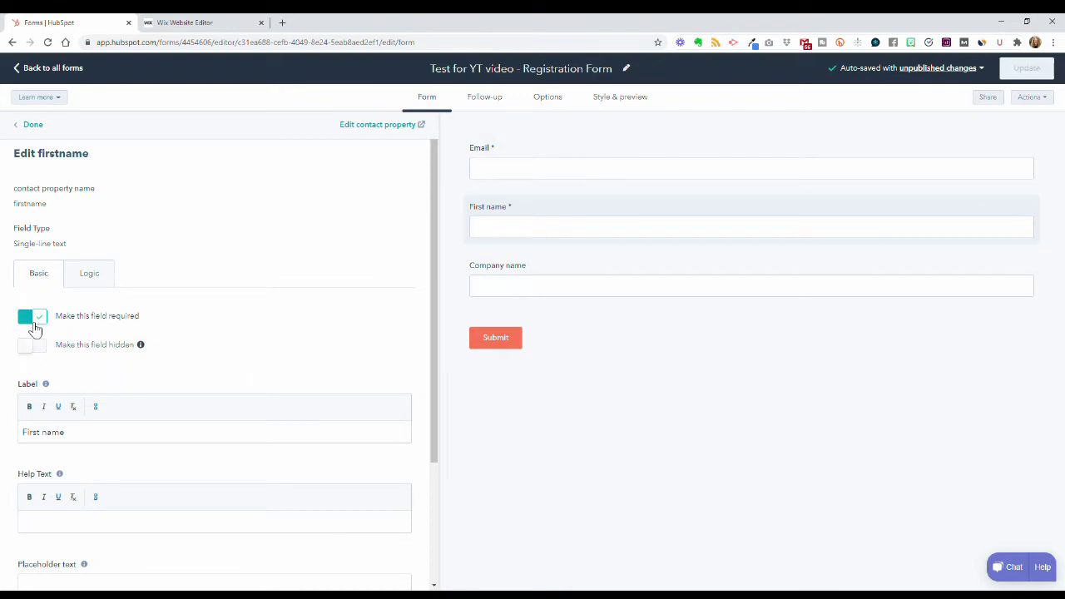
pyautogui.click(519, 219)
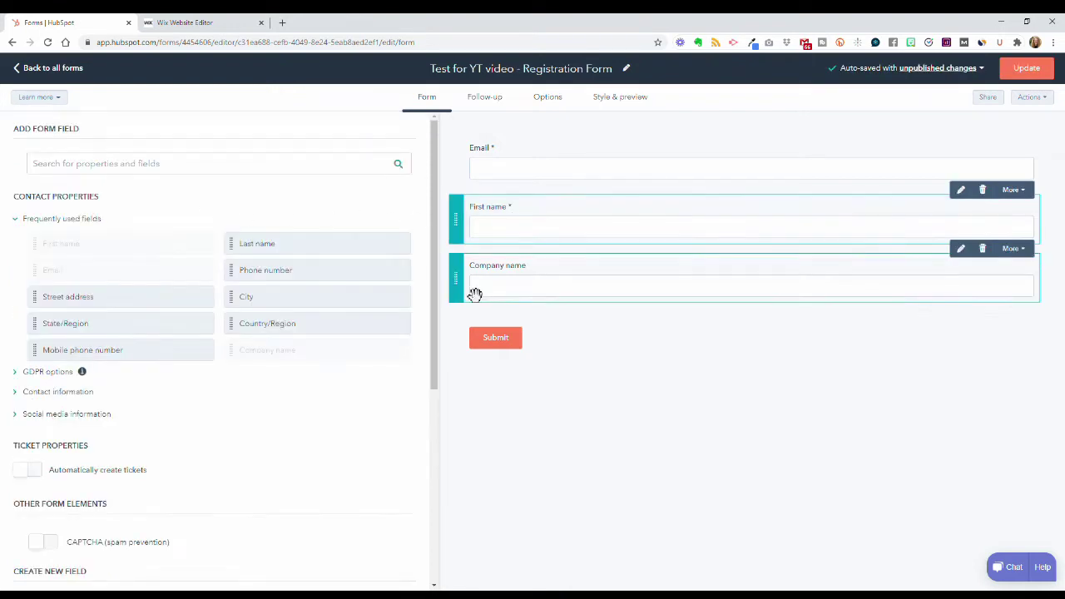
# - Add a required Country/Region field below Company name, labelled Country/State, and try "Uni" as its default value
pyautogui.moveTo(279, 326); pyautogui.dragTo(533, 315)
pyautogui.click(508, 354)
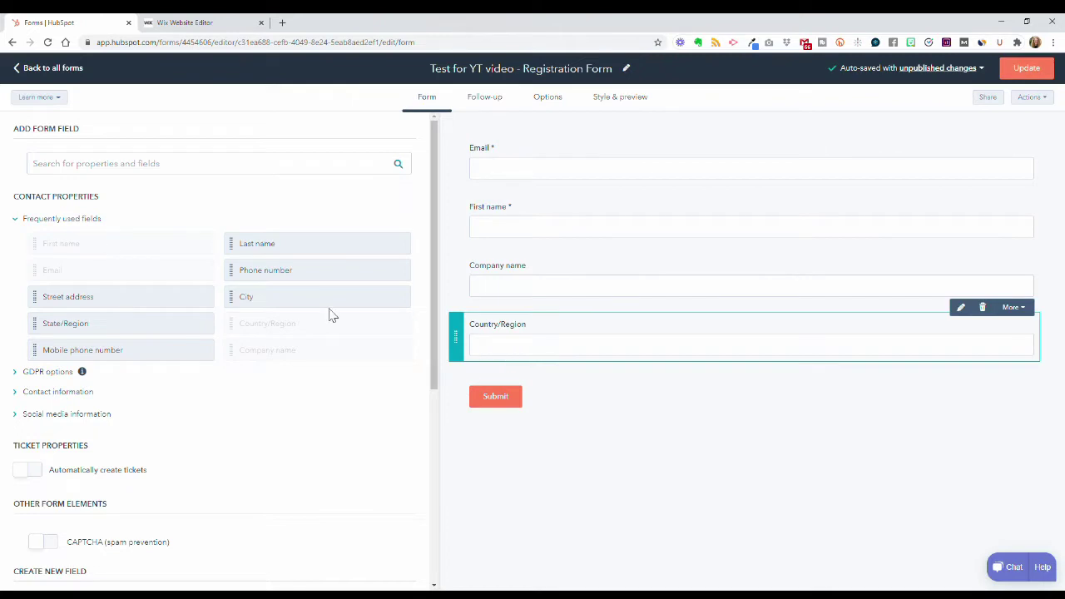
pyautogui.click(148, 420)
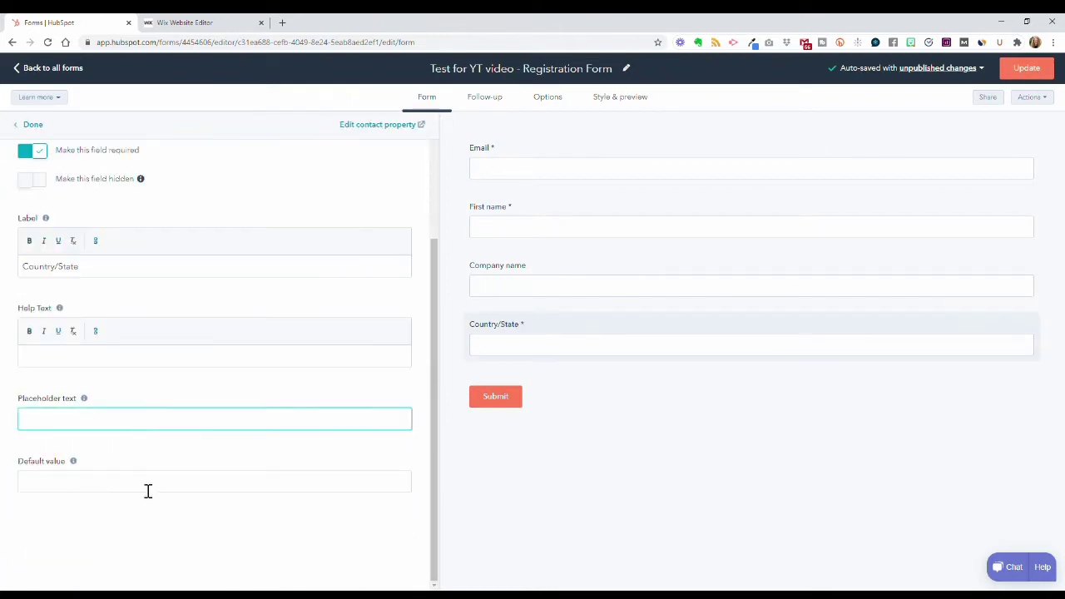
pyautogui.click(147, 491)
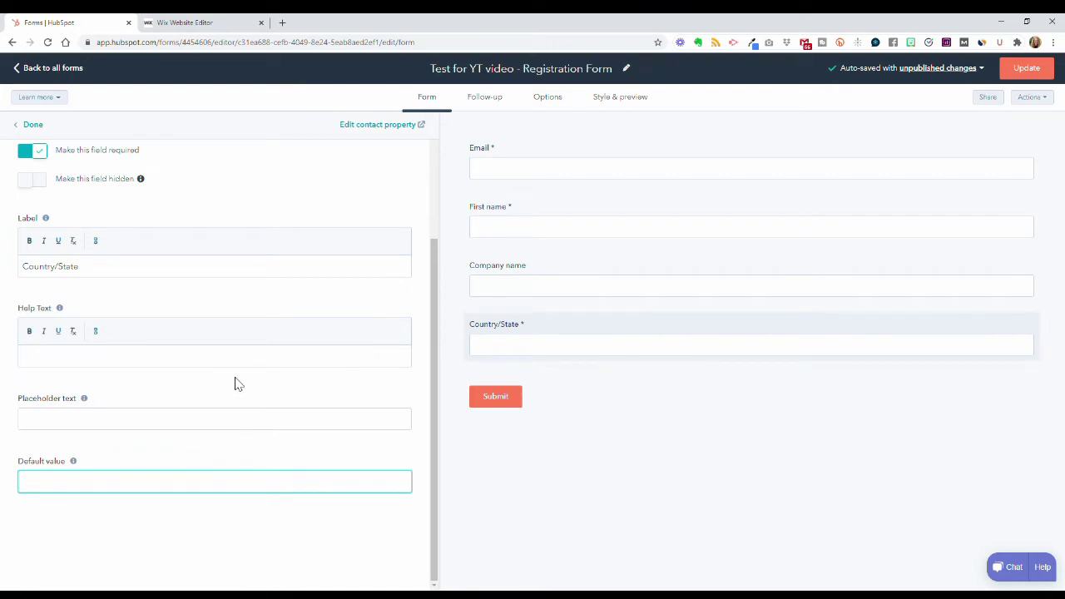
pyautogui.write('Uni')
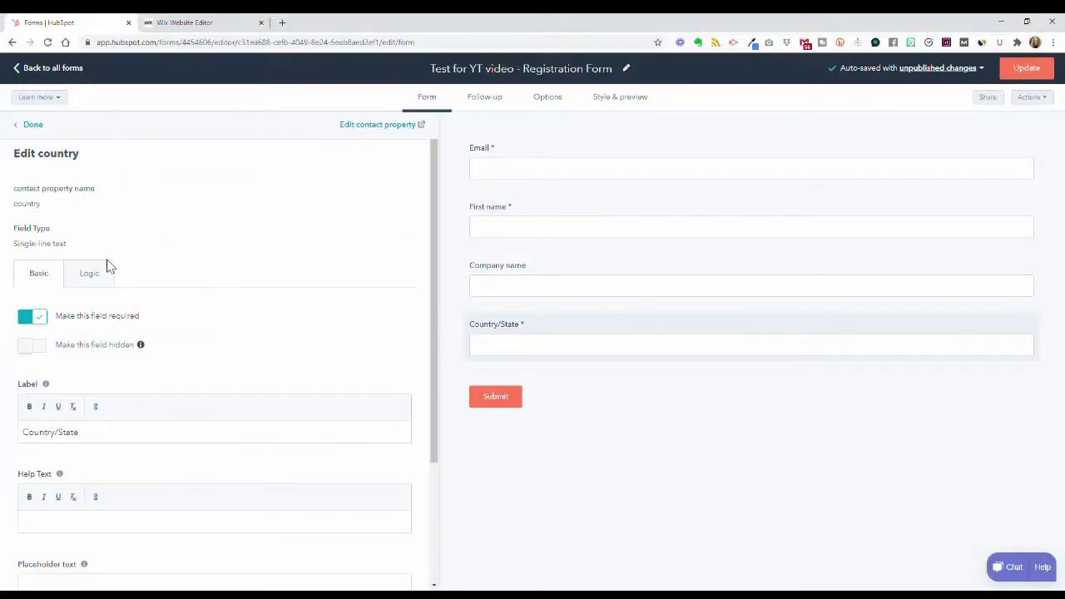
# - Examine the dependent-field logic options of the Country/State field, then close the field's settings
pyautogui.click(101, 276)
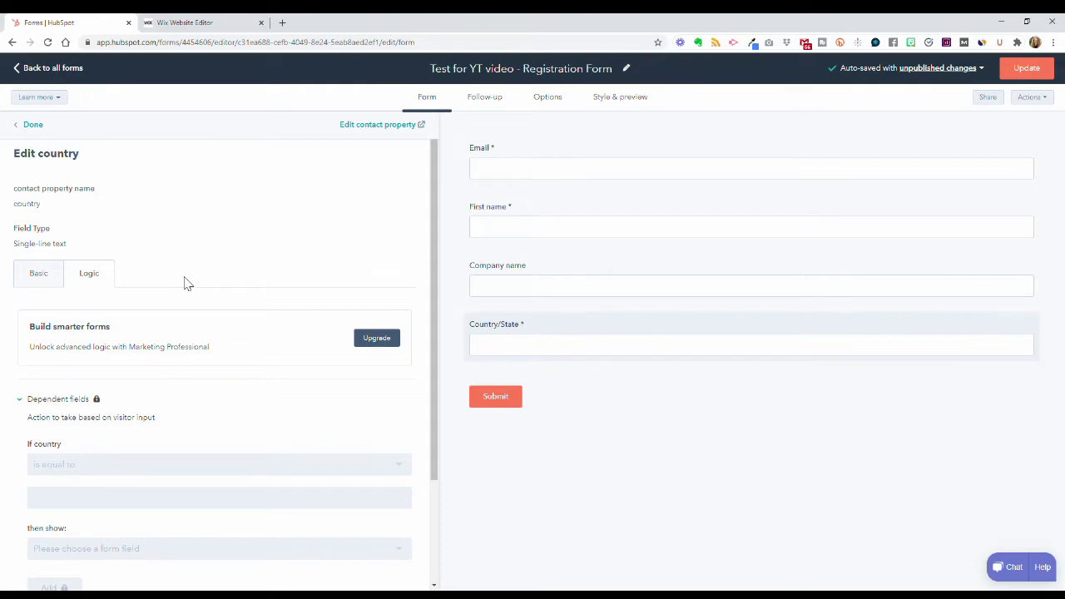
pyautogui.scroll(-3, 279, 324)
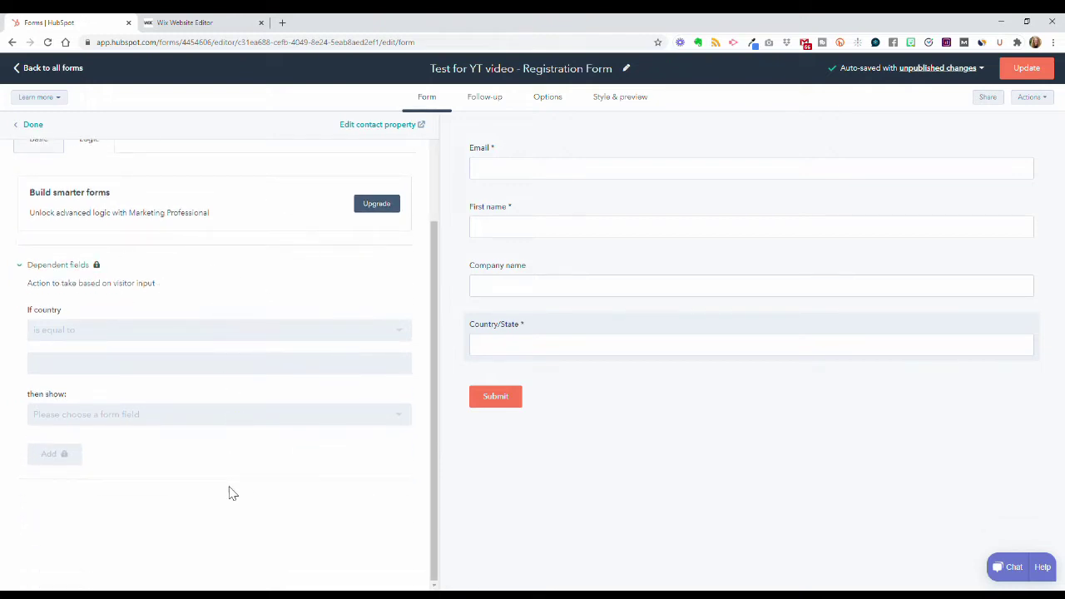
pyautogui.moveTo(635, 342)
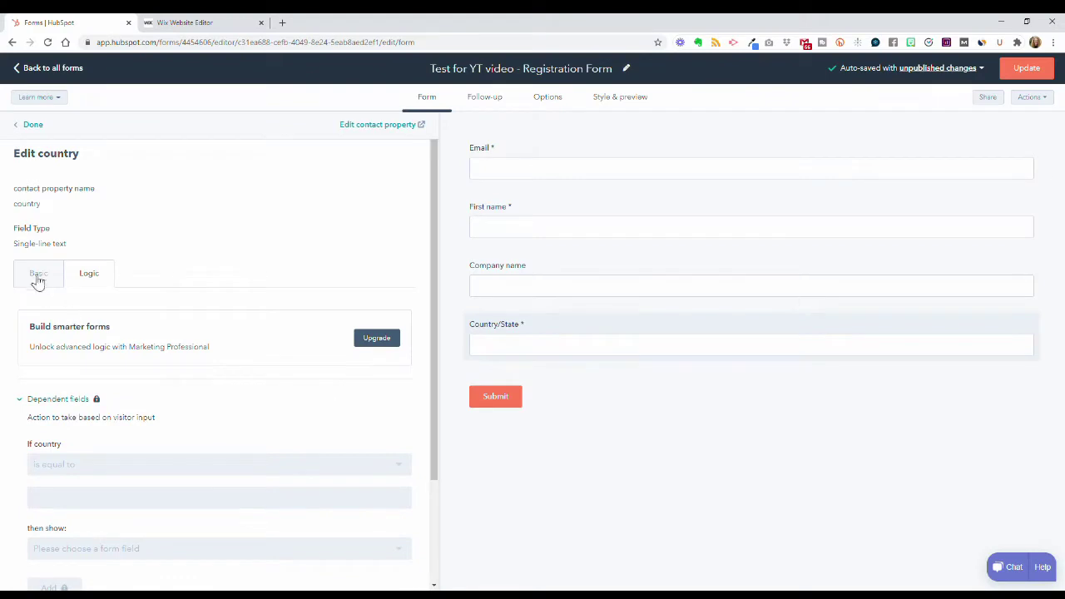
pyautogui.click(37, 276)
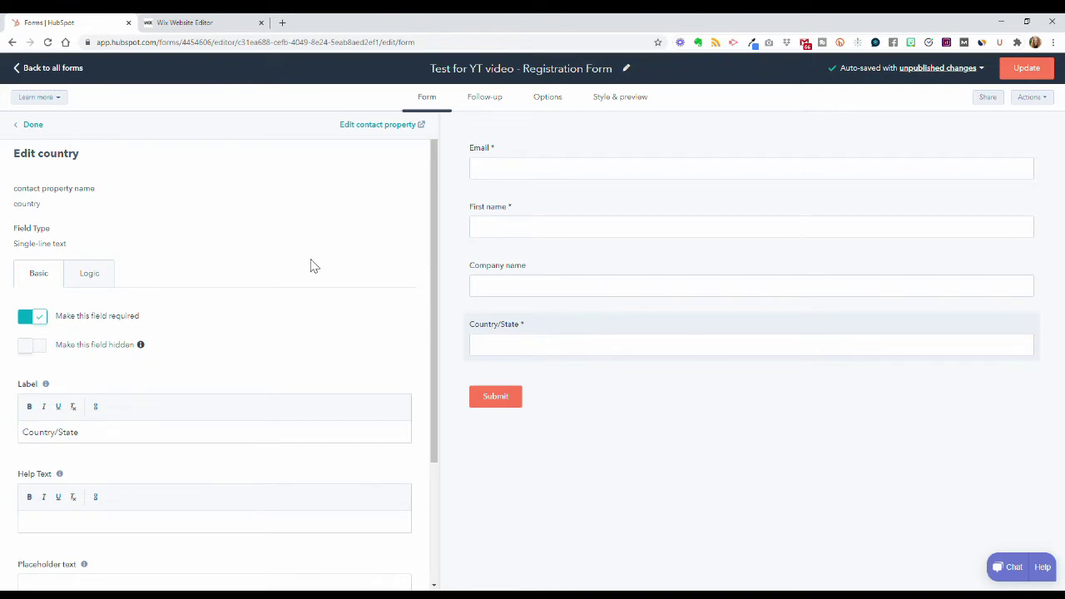
pyautogui.click(34, 125)
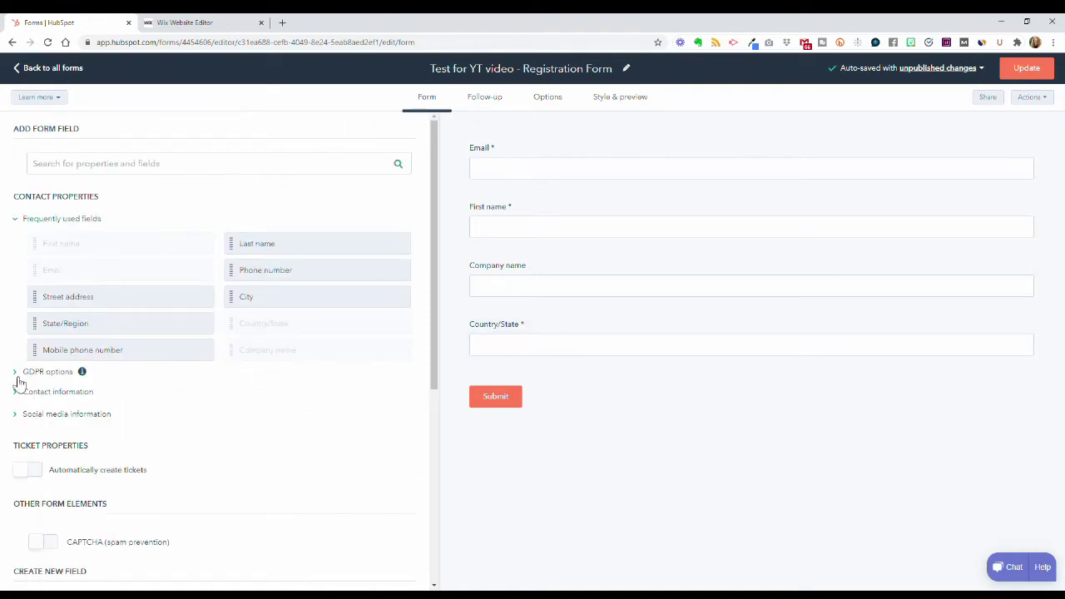
# - Examine the GDPR consent options available for the form, then close them
pyautogui.click(46, 376)
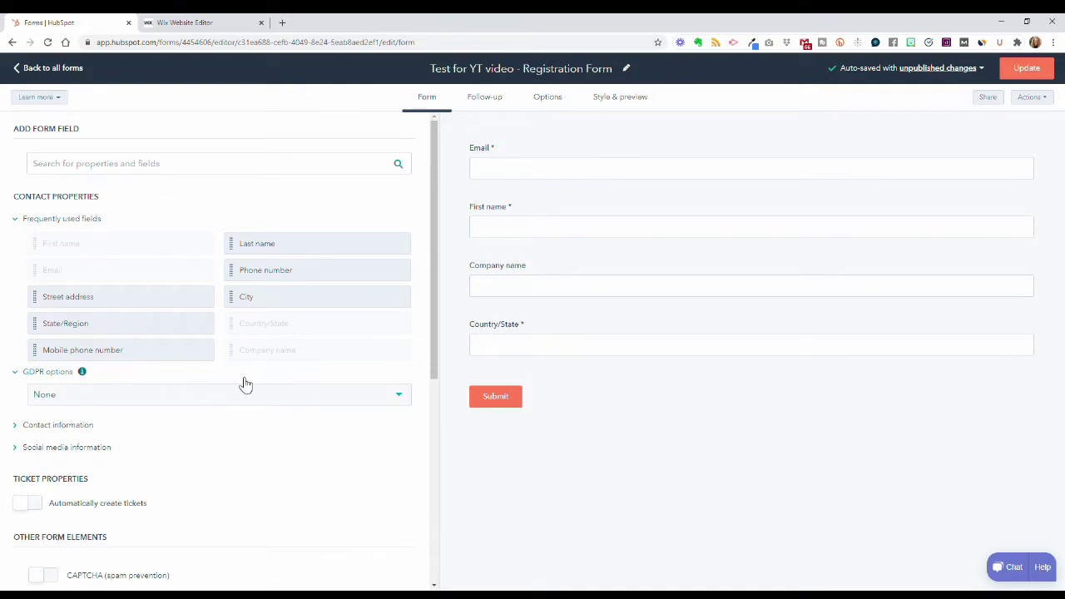
pyautogui.click(300, 402)
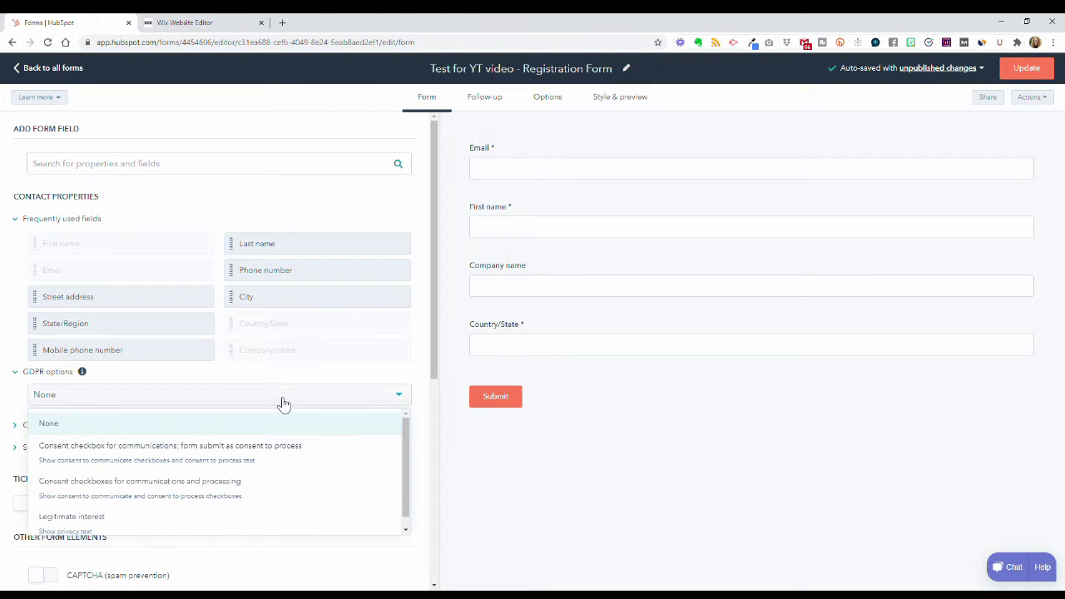
pyautogui.click(269, 379)
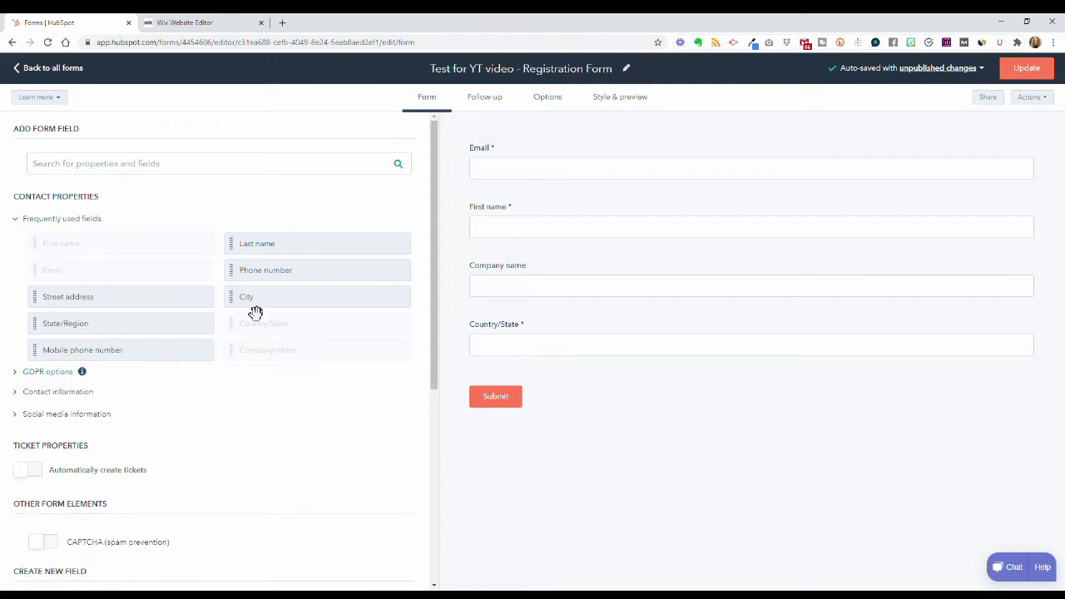
# - Add a required Industry field from the contact information properties below Country/State and move Company name into the same row
pyautogui.click(97, 401)
pyautogui.scroll(-3, 398, 382)
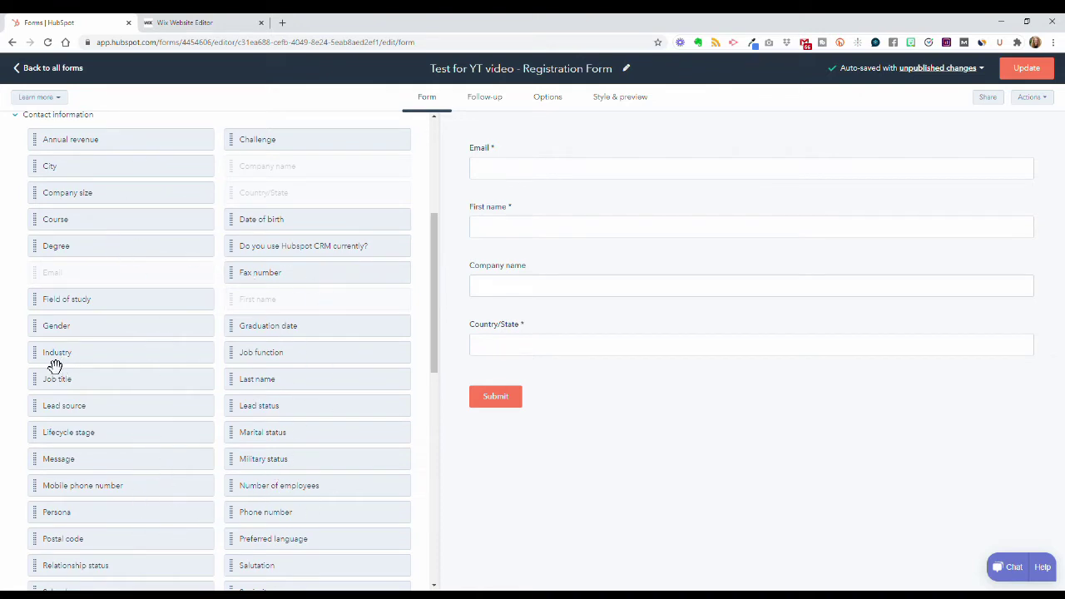
pyautogui.moveTo(48, 364); pyautogui.dragTo(516, 371)
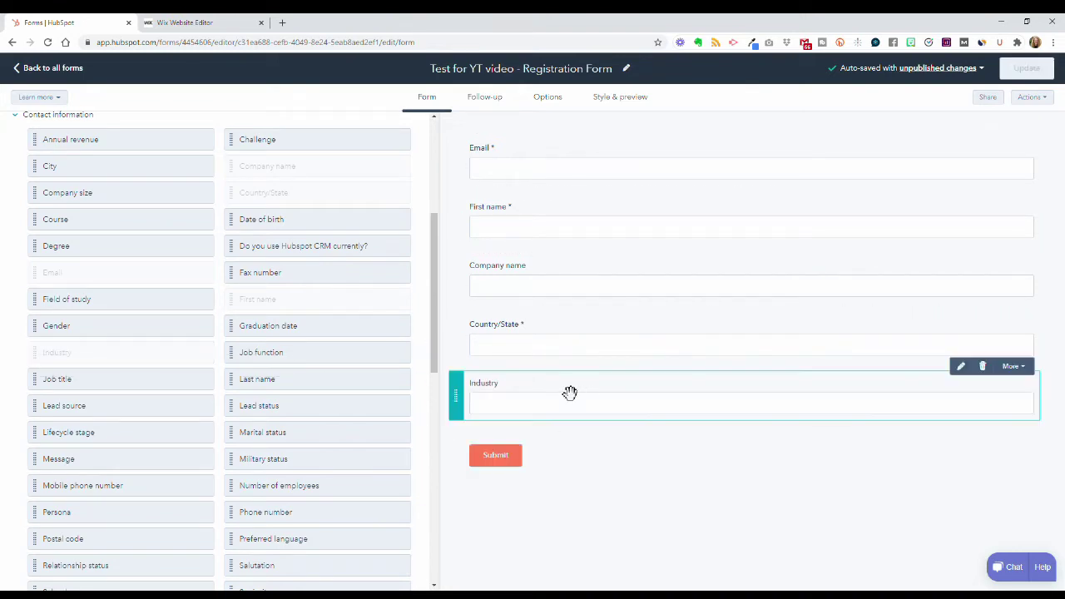
pyautogui.click(540, 413)
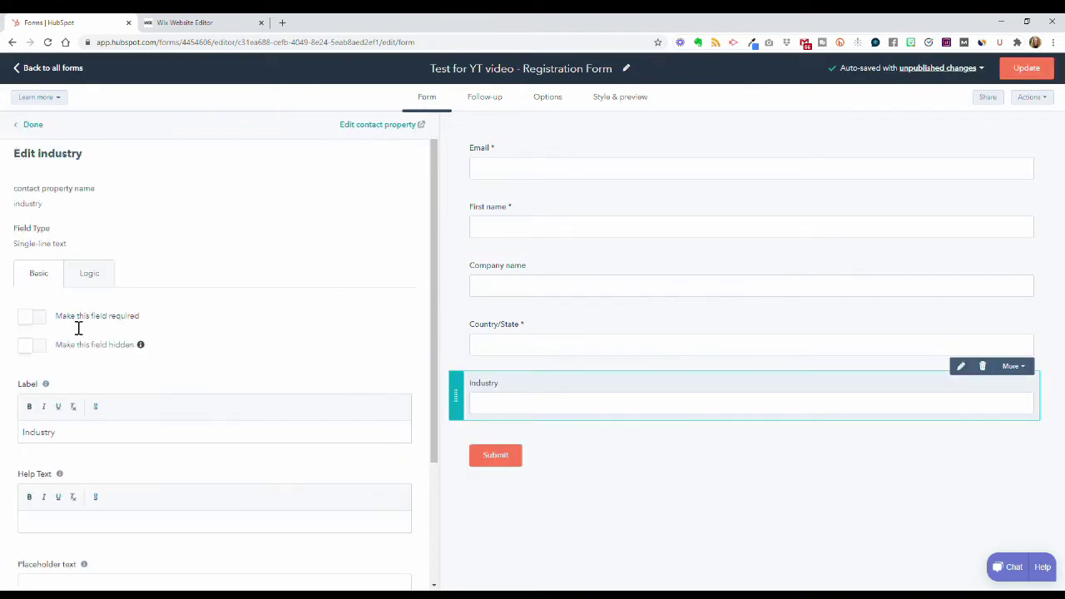
pyautogui.click(33, 320)
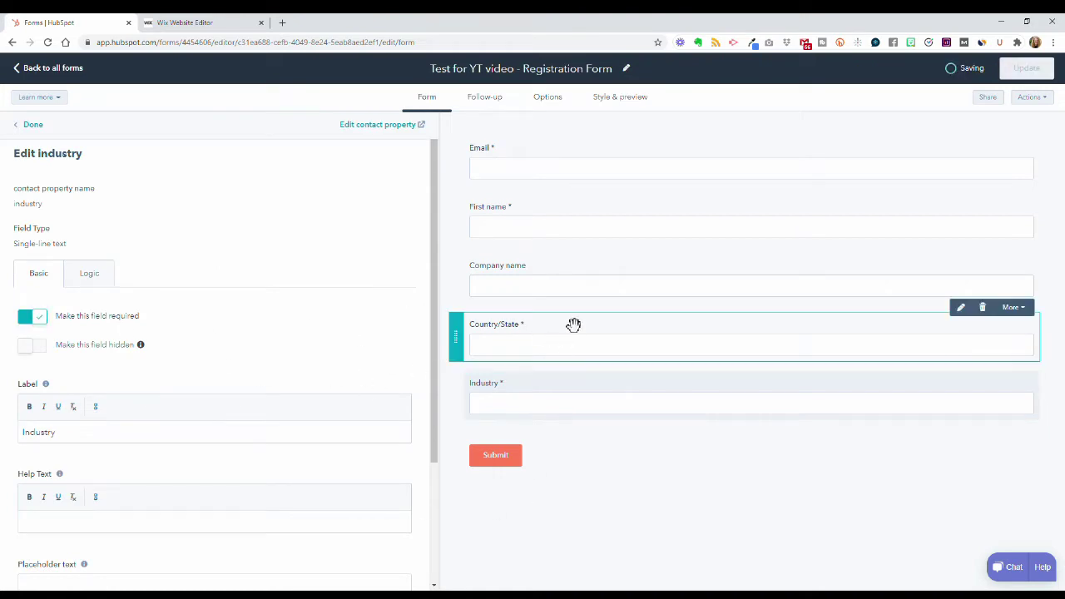
pyautogui.moveTo(486, 283); pyautogui.dragTo(468, 433)
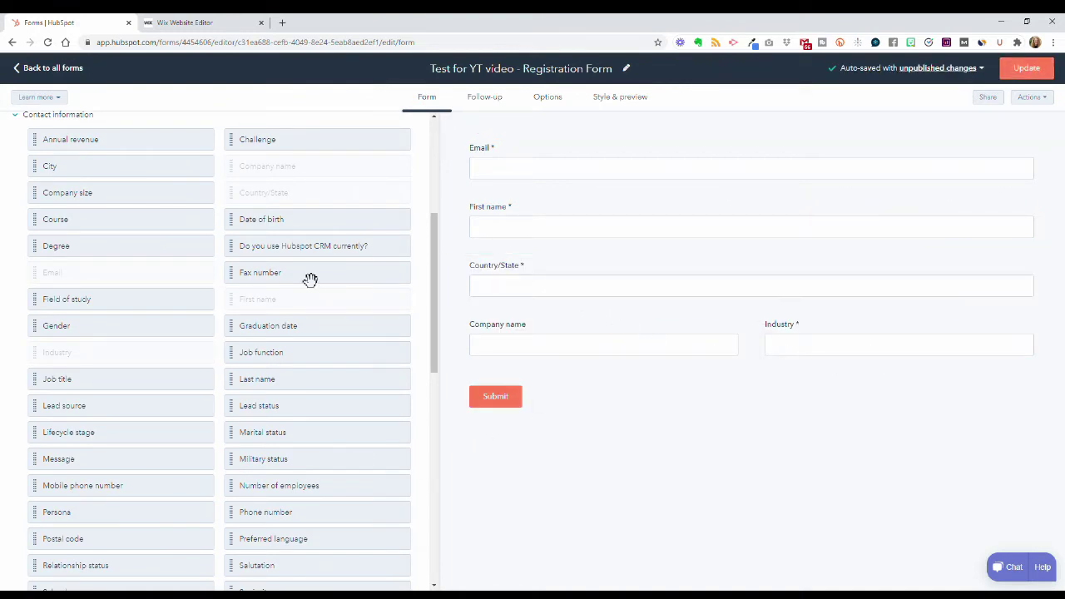
# - Turn on automatic ticket creation for the form
pyautogui.scroll(-5, 306, 280)
pyautogui.scroll(-4, 299, 335)
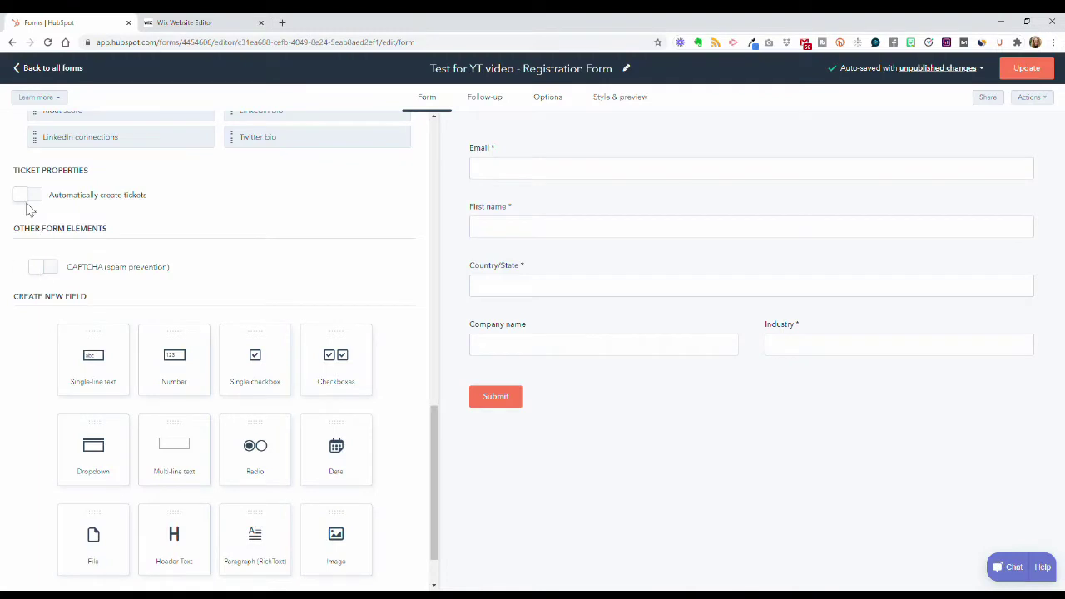
pyautogui.click(27, 194)
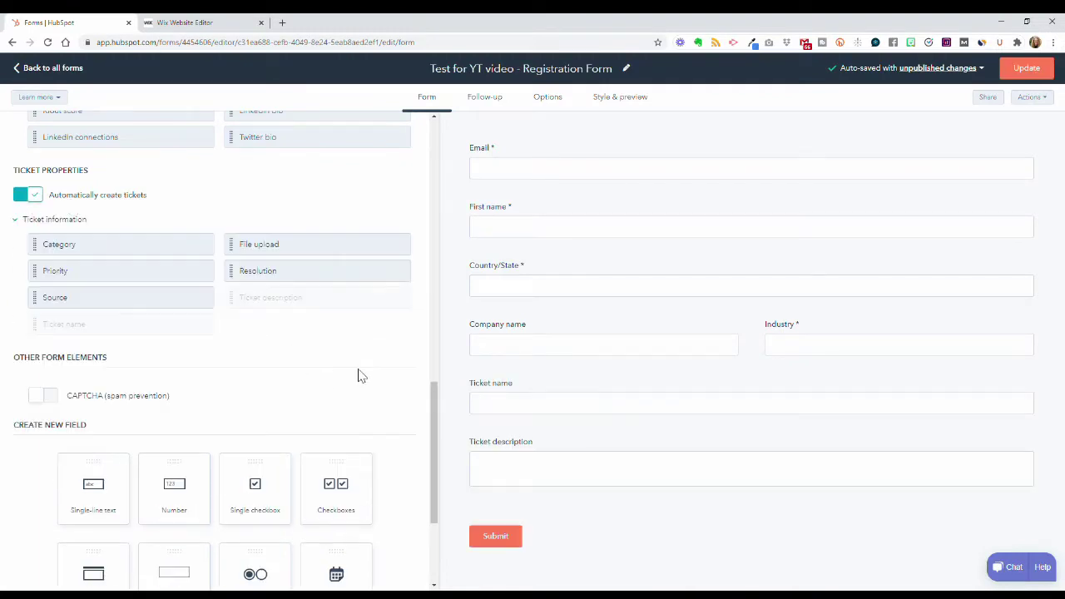
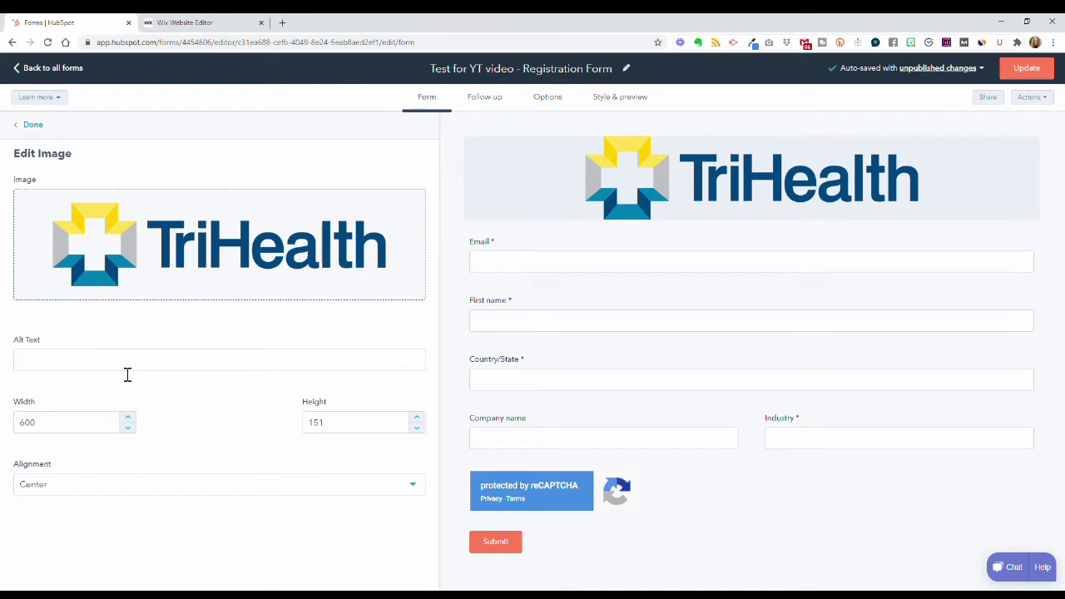
# - Close the logo image's settings and add a new Checkboxes field between the Company name row and the reCAPTCHA
pyautogui.click(127, 370)
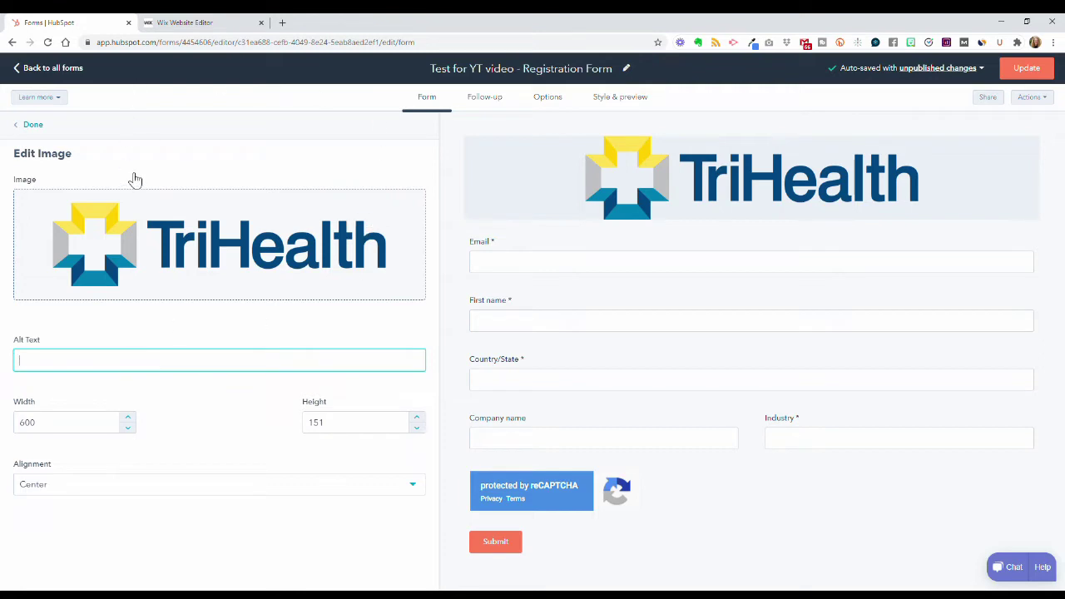
pyautogui.click(26, 125)
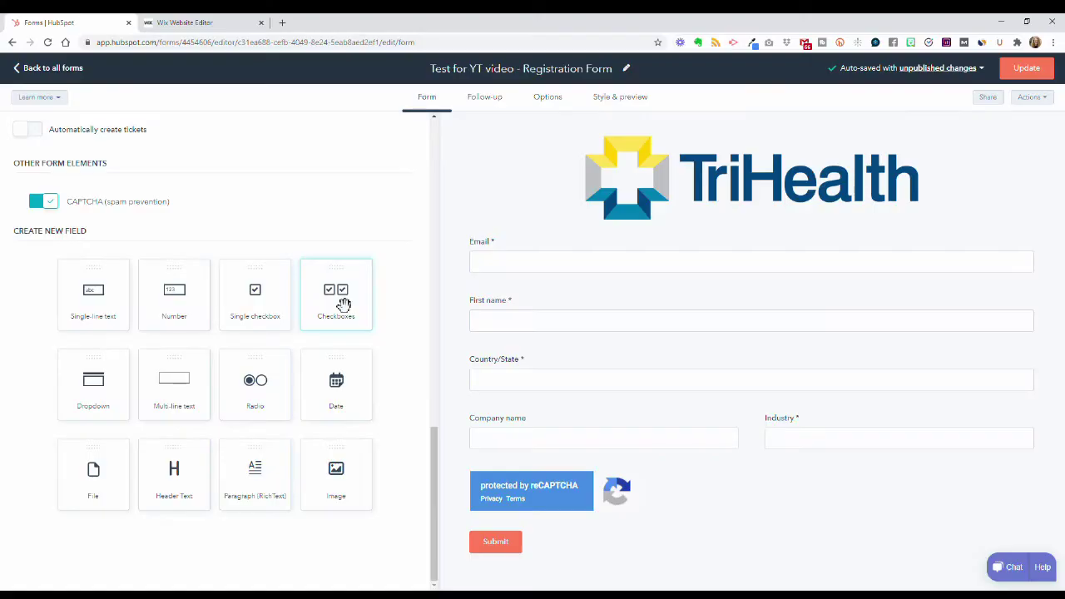
pyautogui.moveTo(355, 314); pyautogui.dragTo(499, 441)
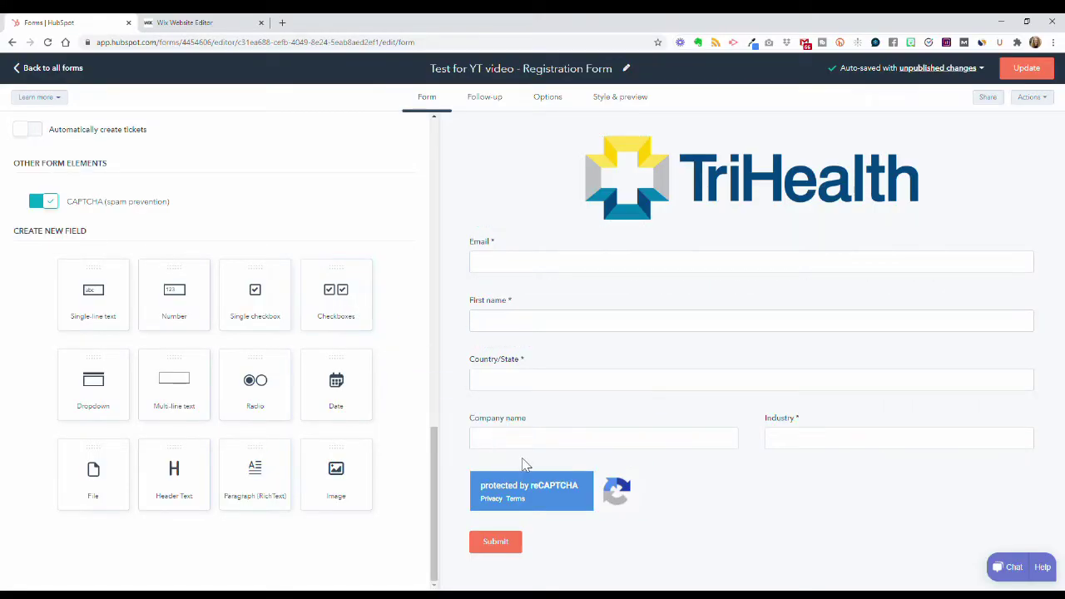
pyautogui.moveTo(349, 299); pyautogui.dragTo(687, 458)
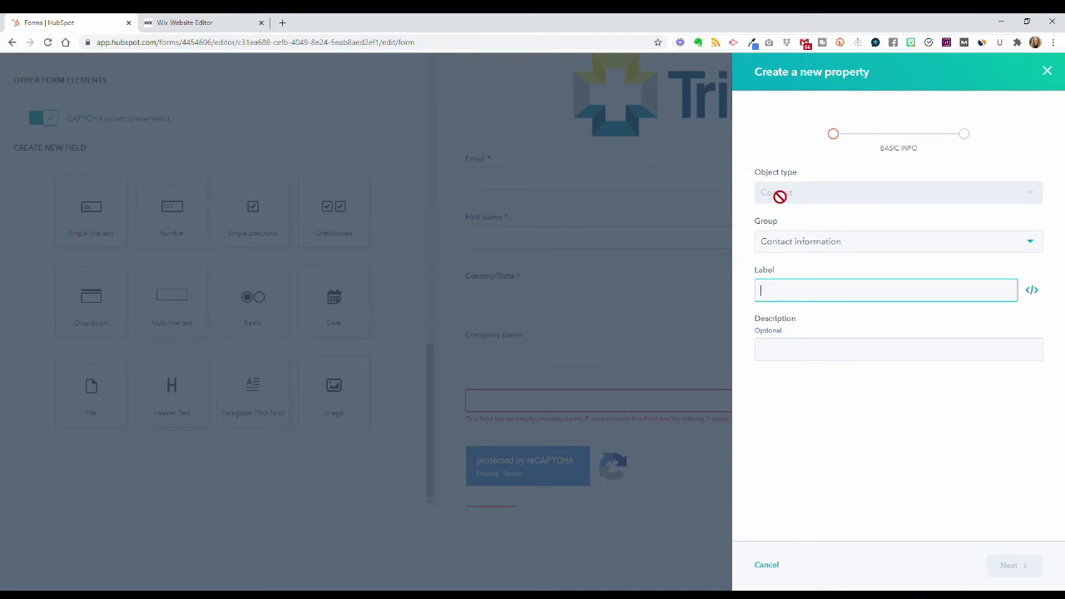
# - Label the new Contact information property "Which is most common to you today:" and describe it as "Pick which ones apply to you (choose more than one)"
pyautogui.click(775, 250)
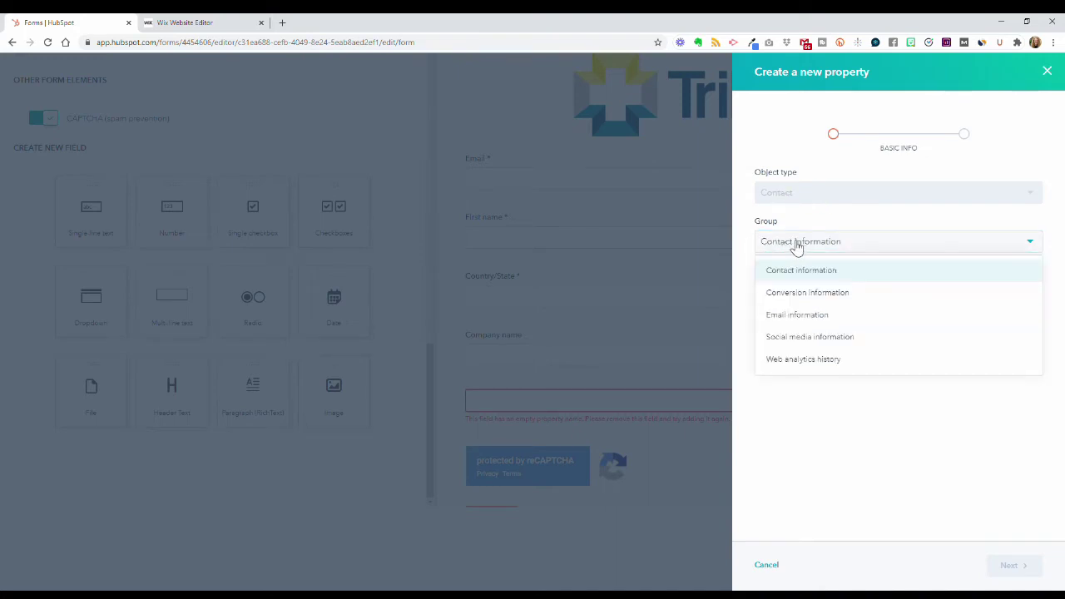
pyautogui.click(790, 268)
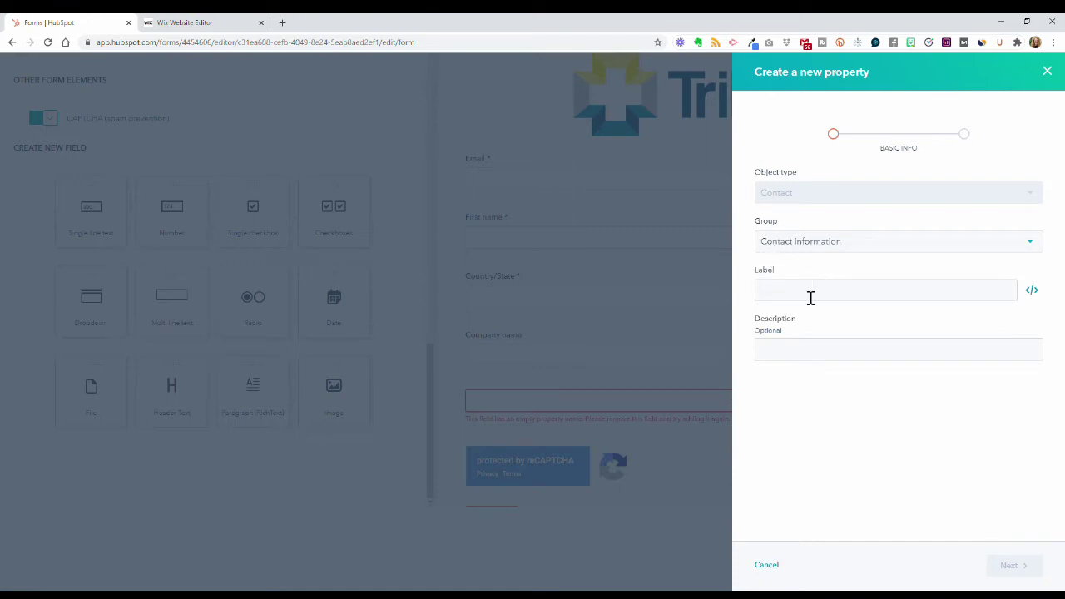
pyautogui.click(809, 298)
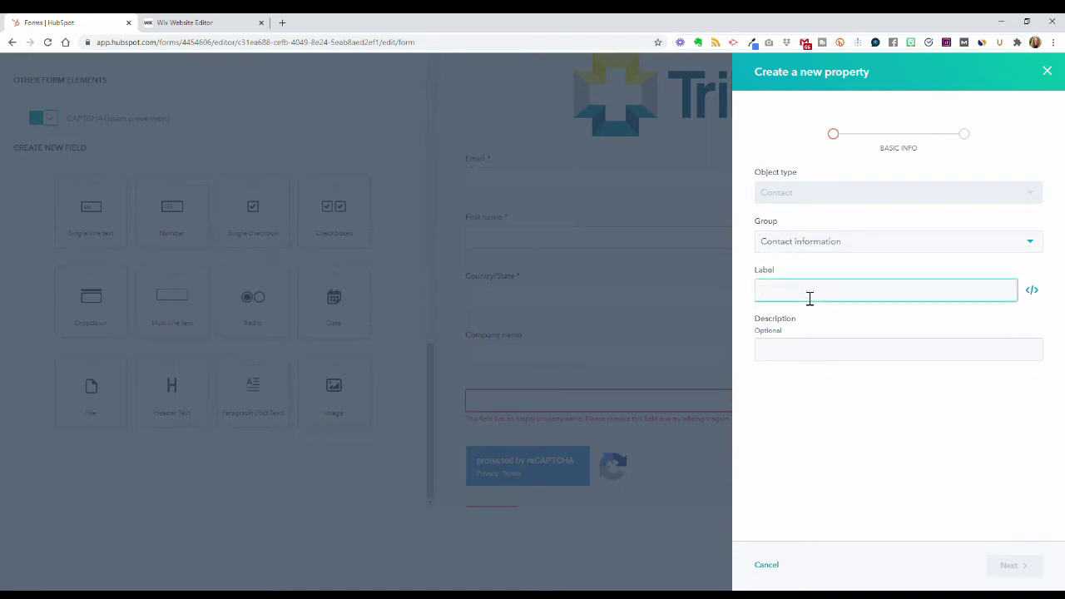
pyautogui.write('Which is most common to you today?')
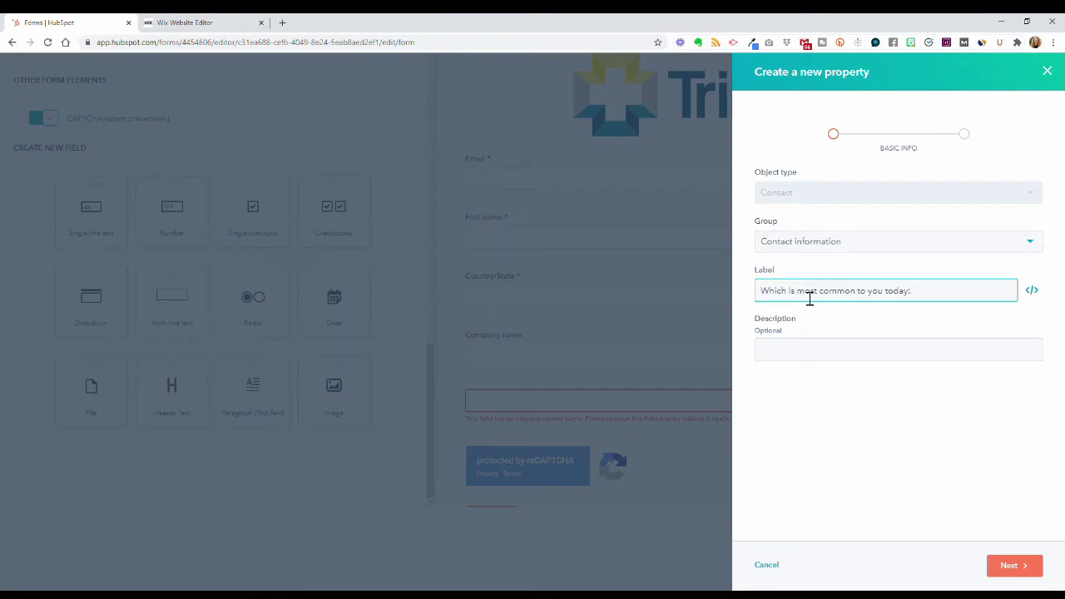
pyautogui.click(813, 357)
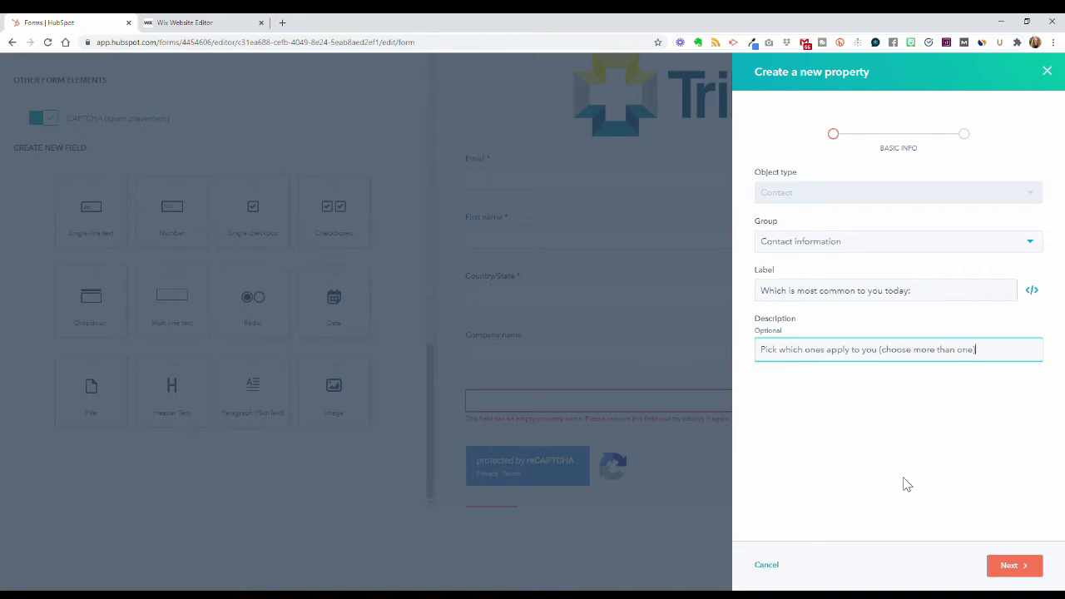
pyautogui.click(1008, 566)
# - Keep the Custom sort order and enter "Bad leads" and "Marketin budget" as the first two checkbox options
pyautogui.click(771, 282)
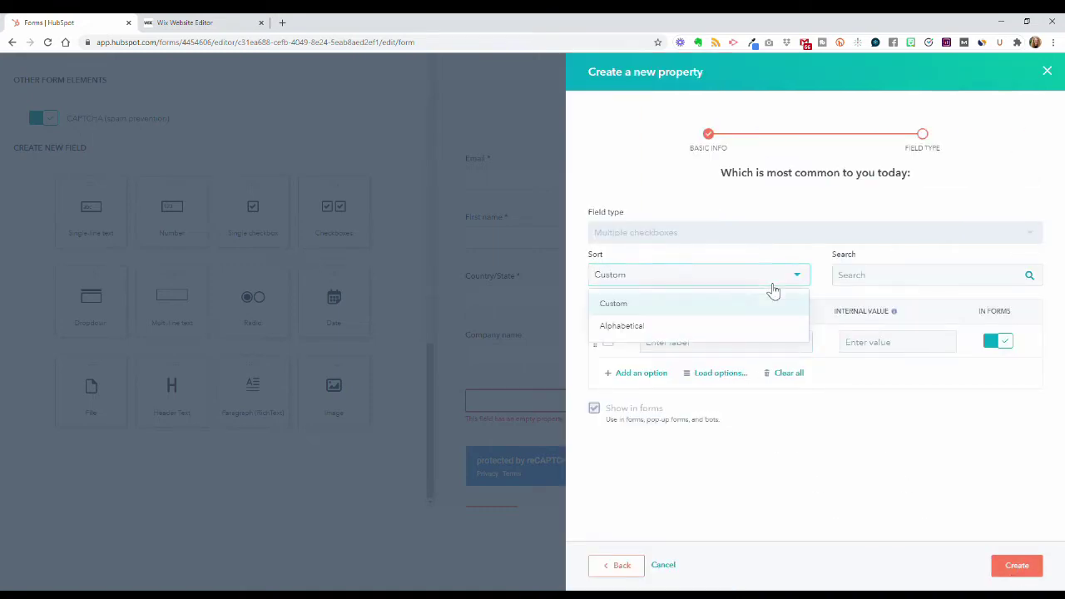
pyautogui.click(703, 313)
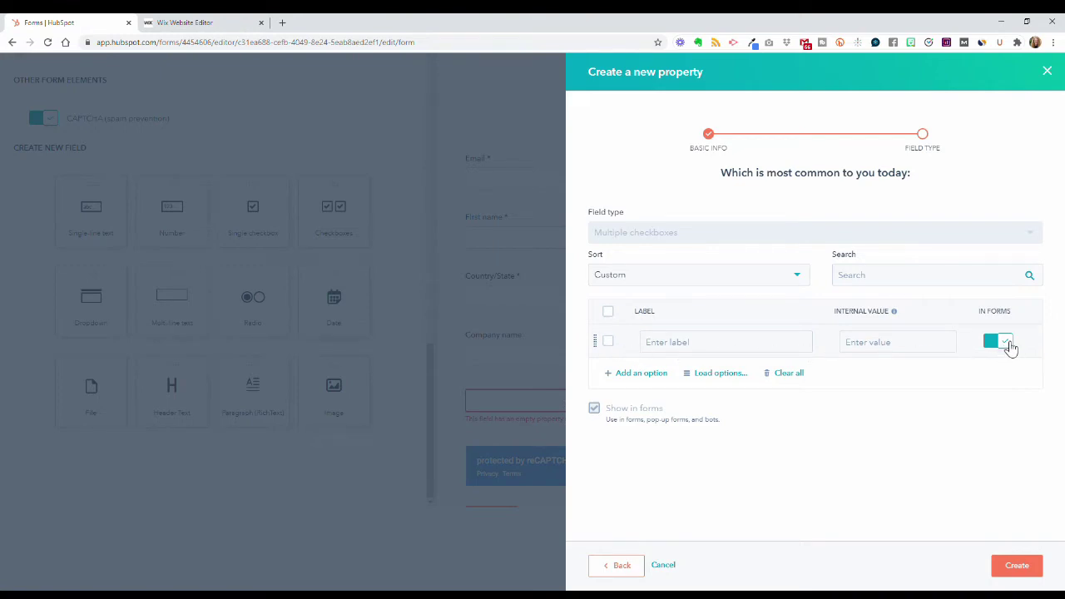
pyautogui.click(636, 374)
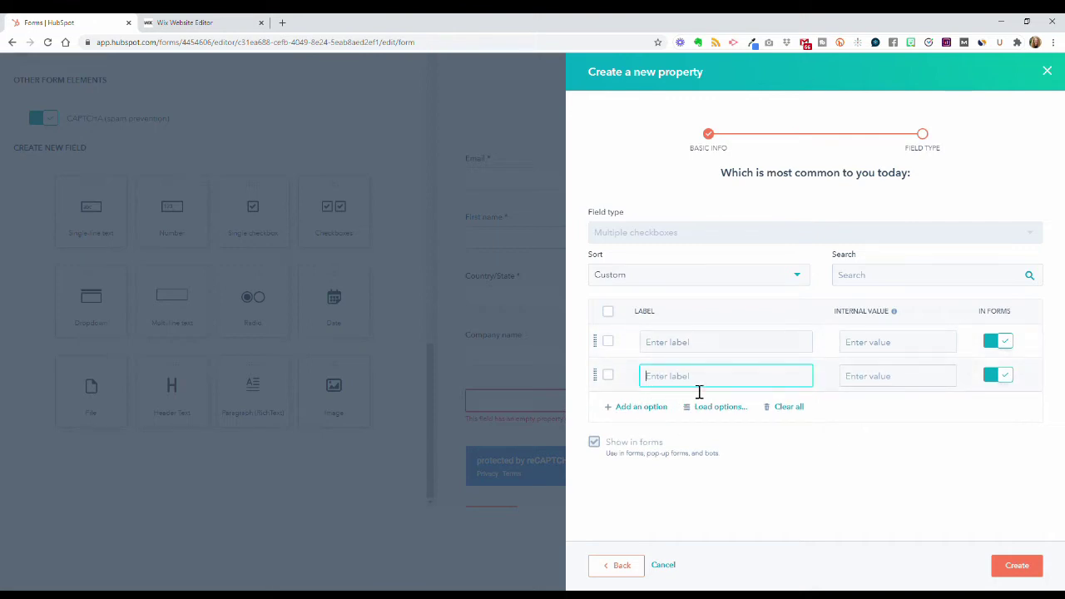
pyautogui.click(680, 344)
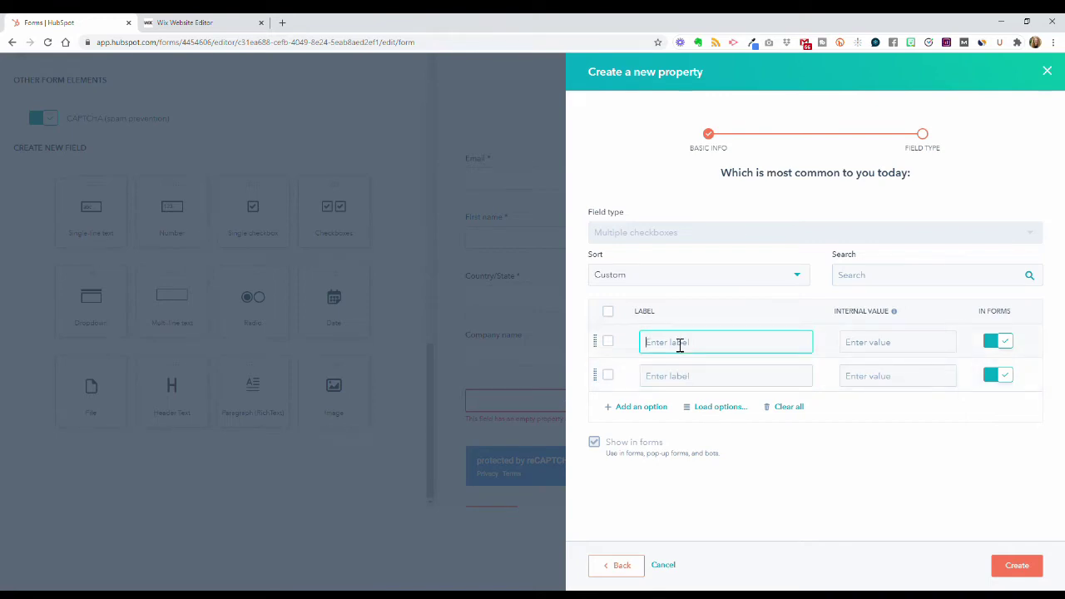
pyautogui.write('Bad leads')
pyautogui.click(682, 381)
pyautogui.write('Mark')
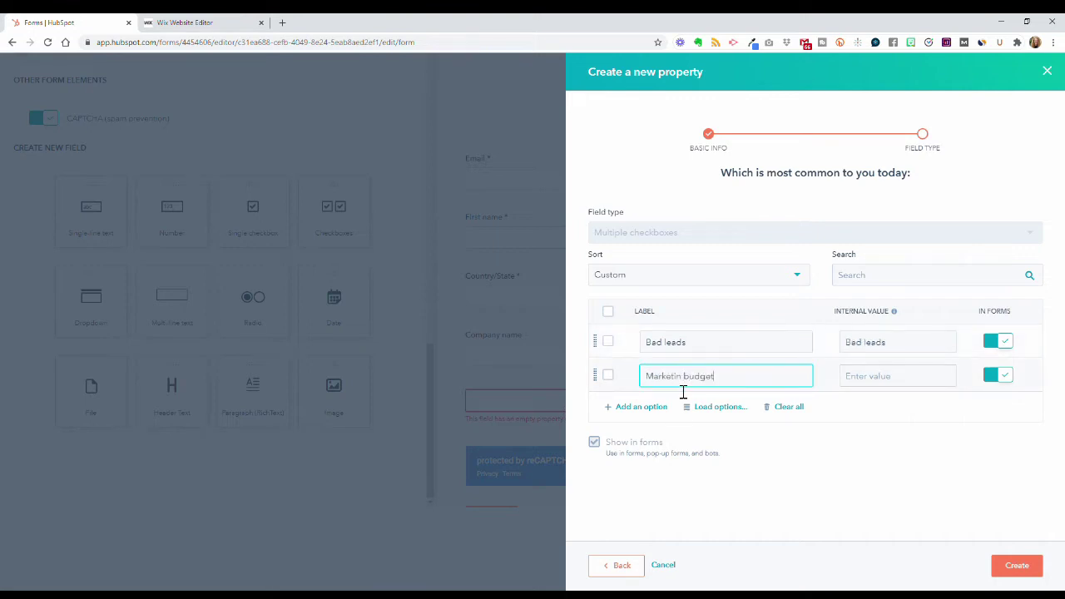
pyautogui.write('etin budget')
# - Add the checkbox options "Low sales" and "Customer service" and create the property
pyautogui.click(656, 407)
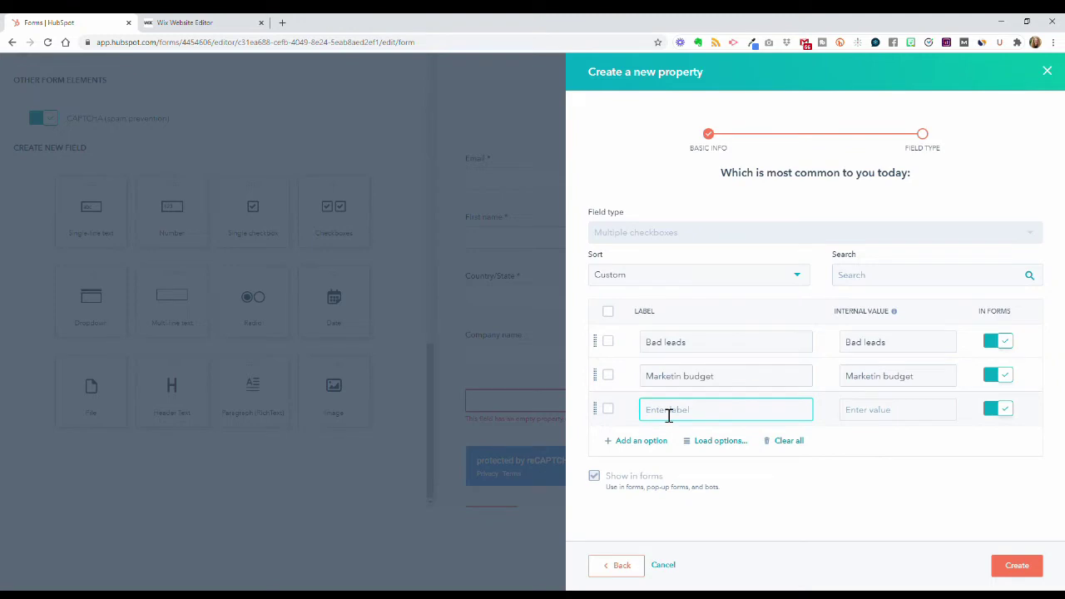
pyautogui.write('Low sales')
pyautogui.click(657, 440)
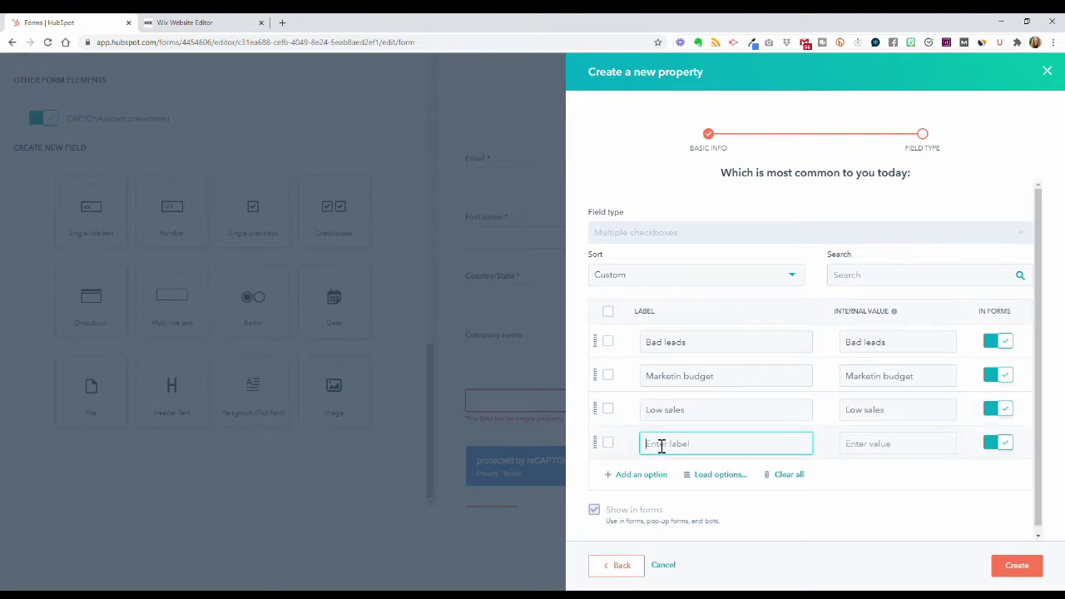
pyautogui.write('cu')
pyautogui.press('BackSpace')
pyautogui.press('BackSpace')
pyautogui.write('Customer service')
pyautogui.click(1005, 568)
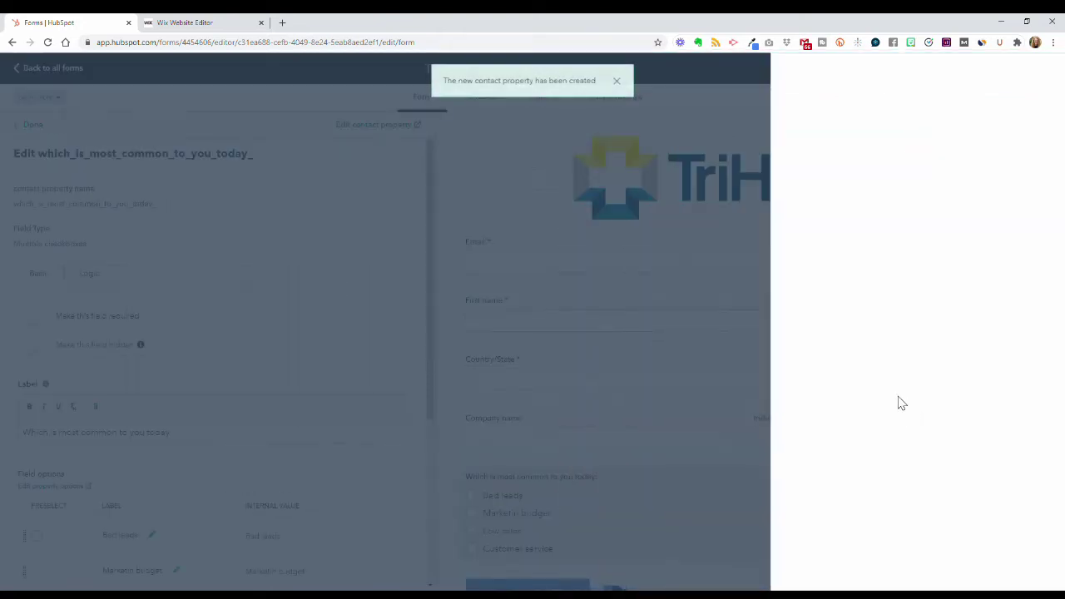
# - Examine the new checkbox field in the form preview and its dependent-field logic options
pyautogui.scroll(-2, 834, 484)
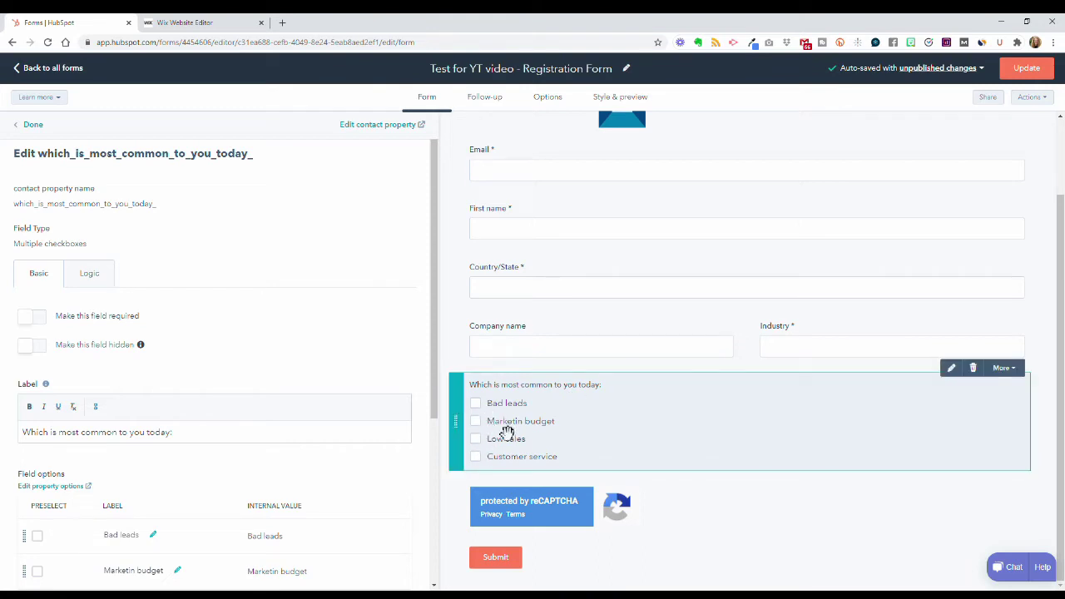
pyautogui.click(643, 434)
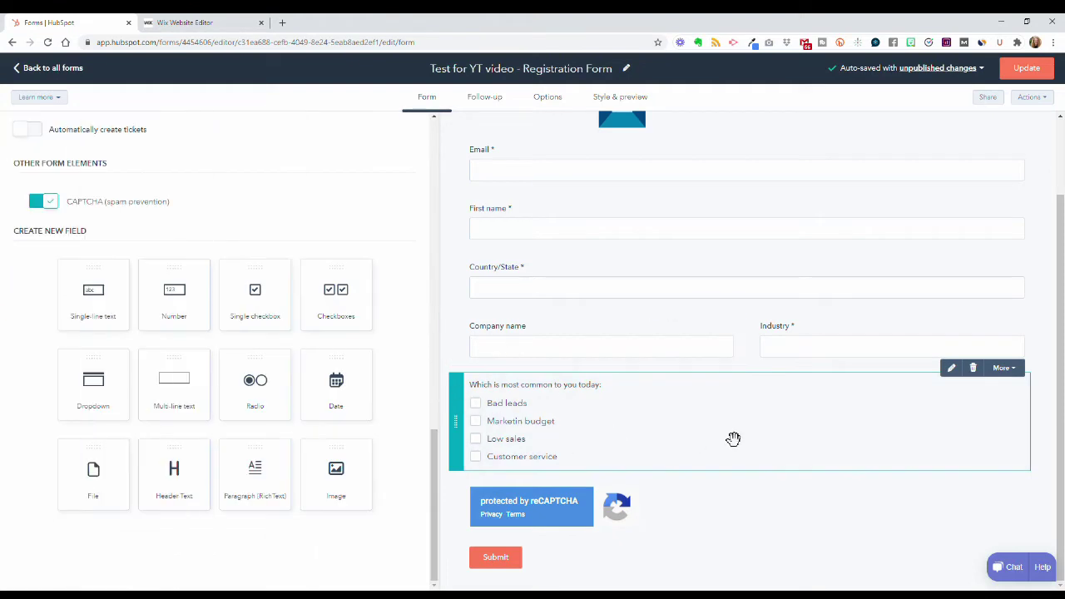
pyautogui.click(951, 368)
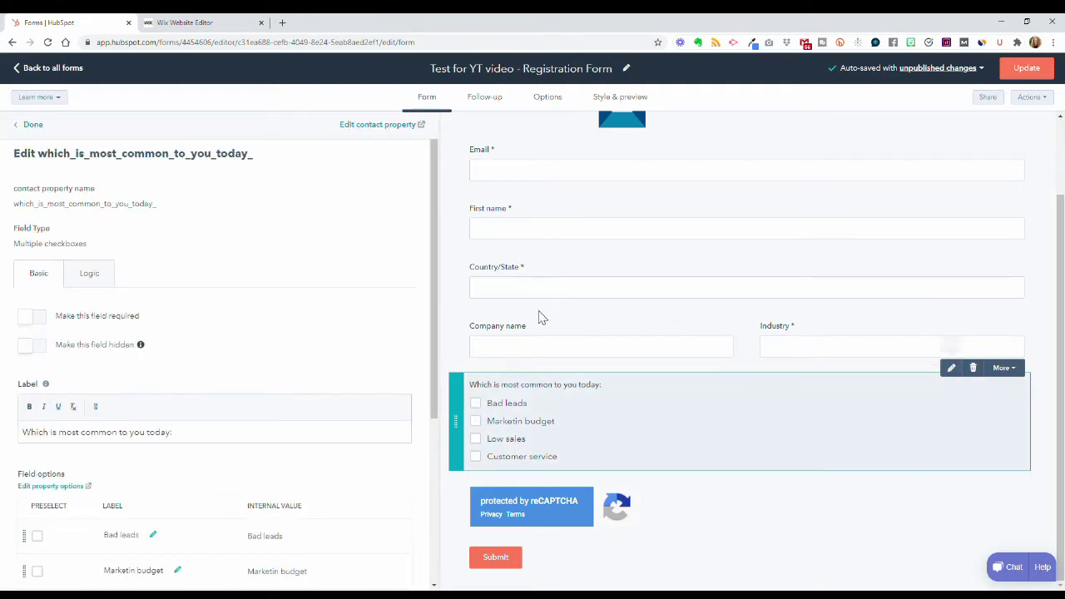
pyautogui.click(99, 278)
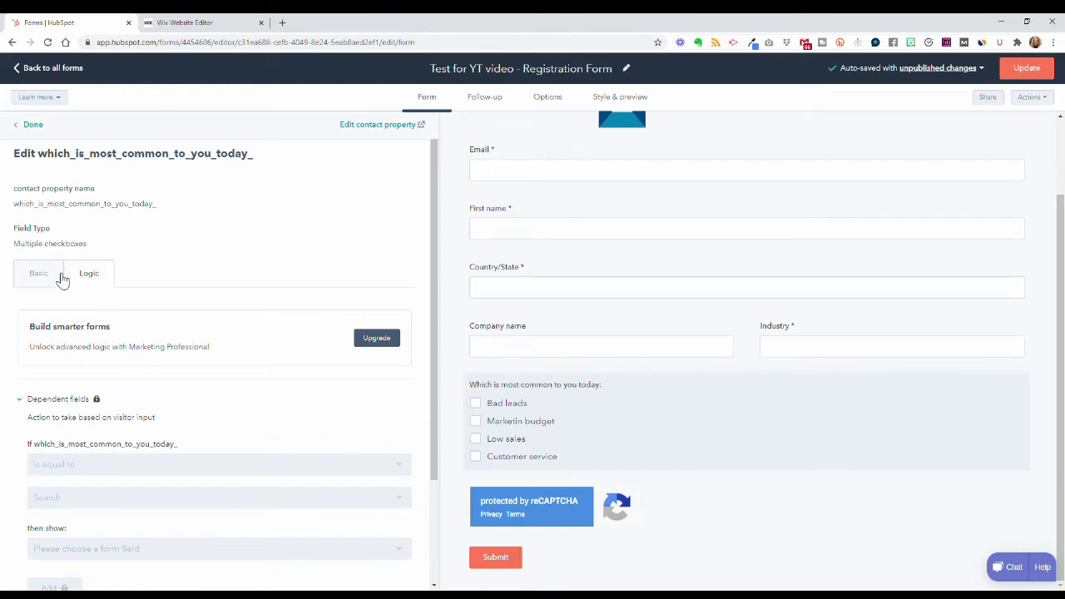
pyautogui.click(57, 277)
# - Make the "Which is most common to you today:" field required with a bold label, then close its settings
pyautogui.scroll(-2, 297, 338)
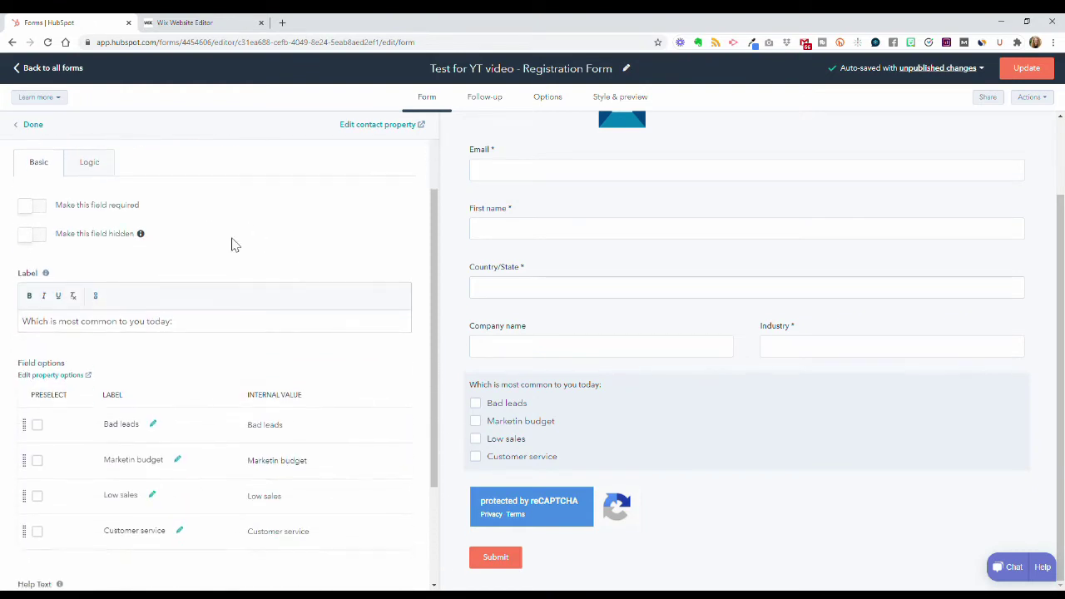
pyautogui.click(32, 215)
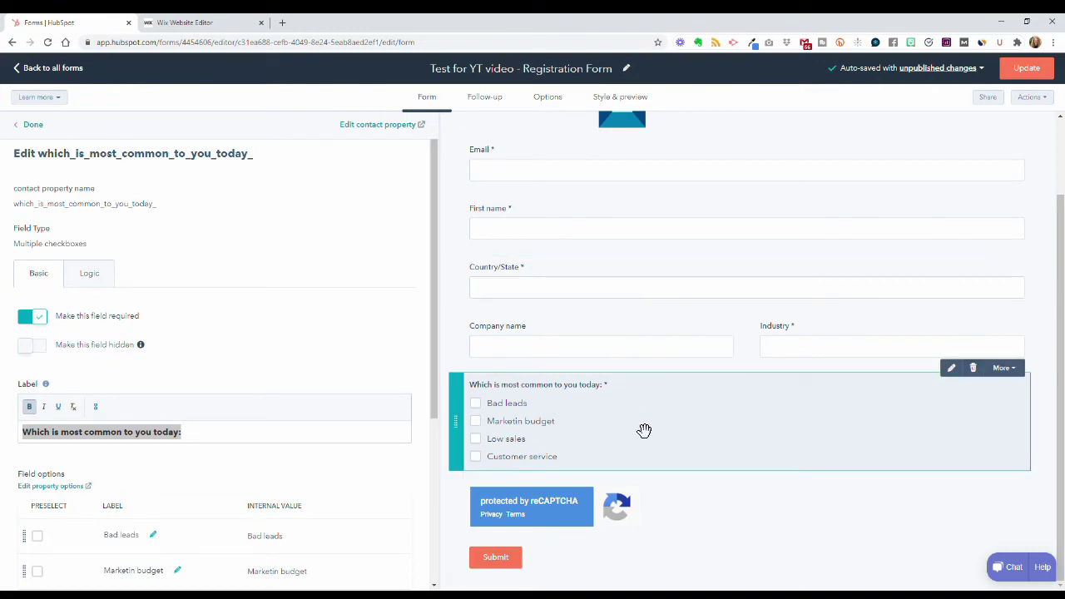
pyautogui.click(33, 125)
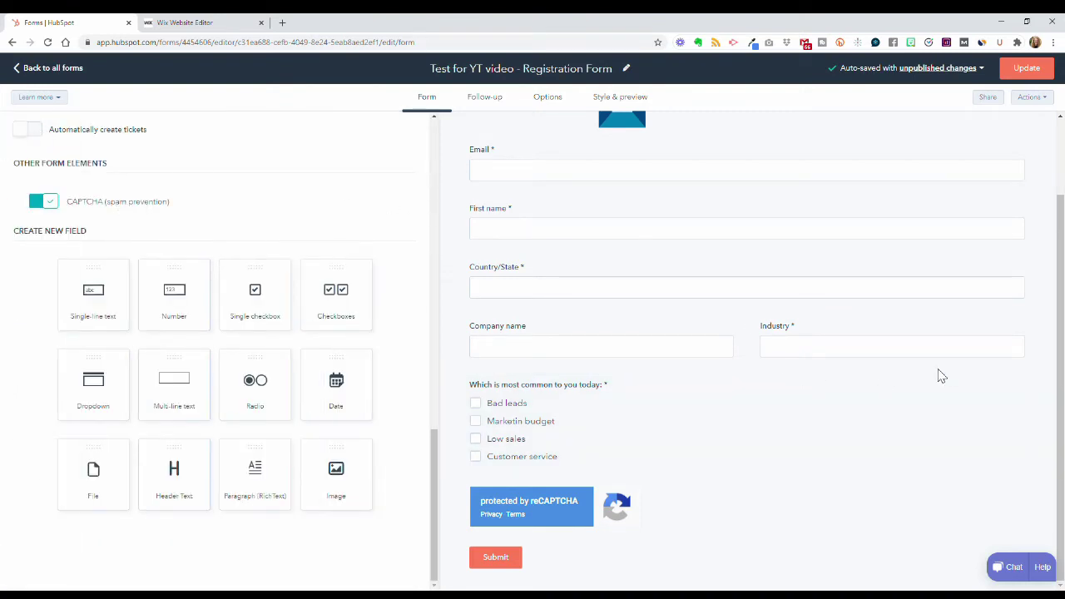
# - Start a follow-up email for the form, keeping the Marketing Information subscription type and the preselected sender
pyautogui.scroll(2, 938, 374)
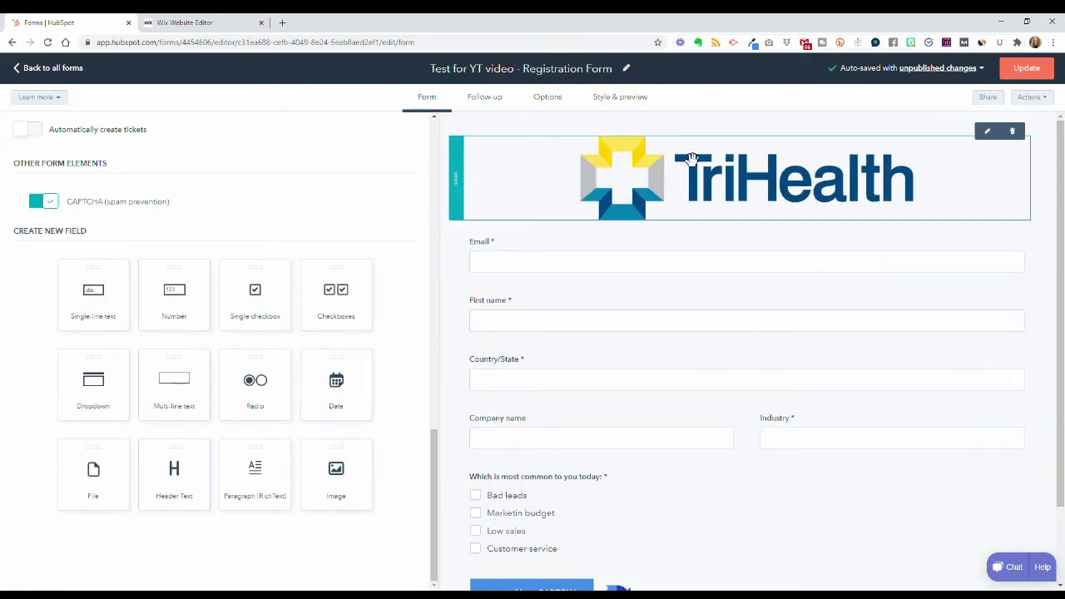
pyautogui.click(489, 102)
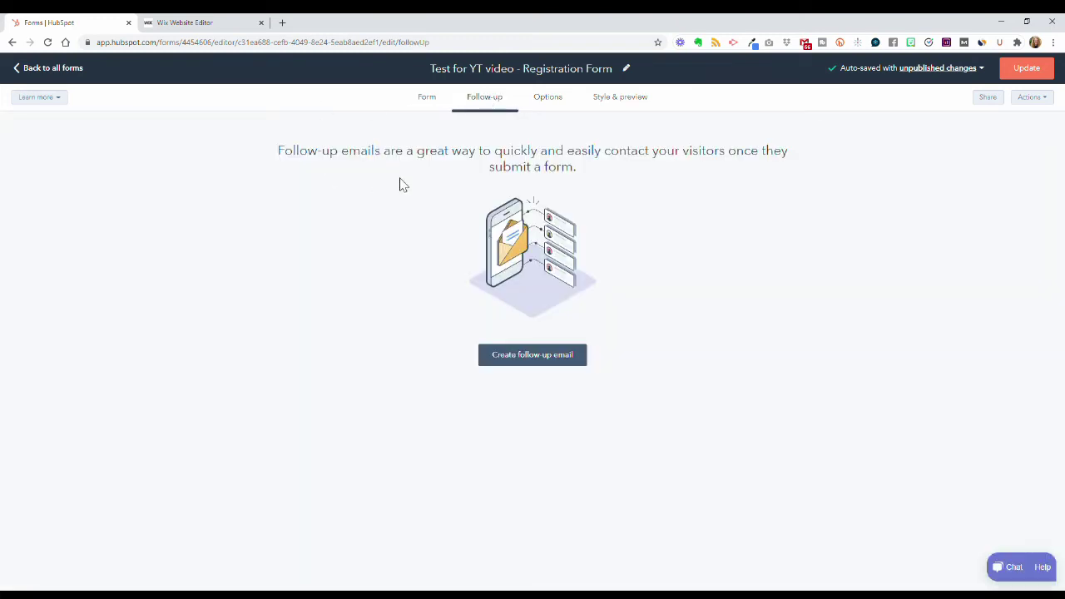
pyautogui.click(547, 359)
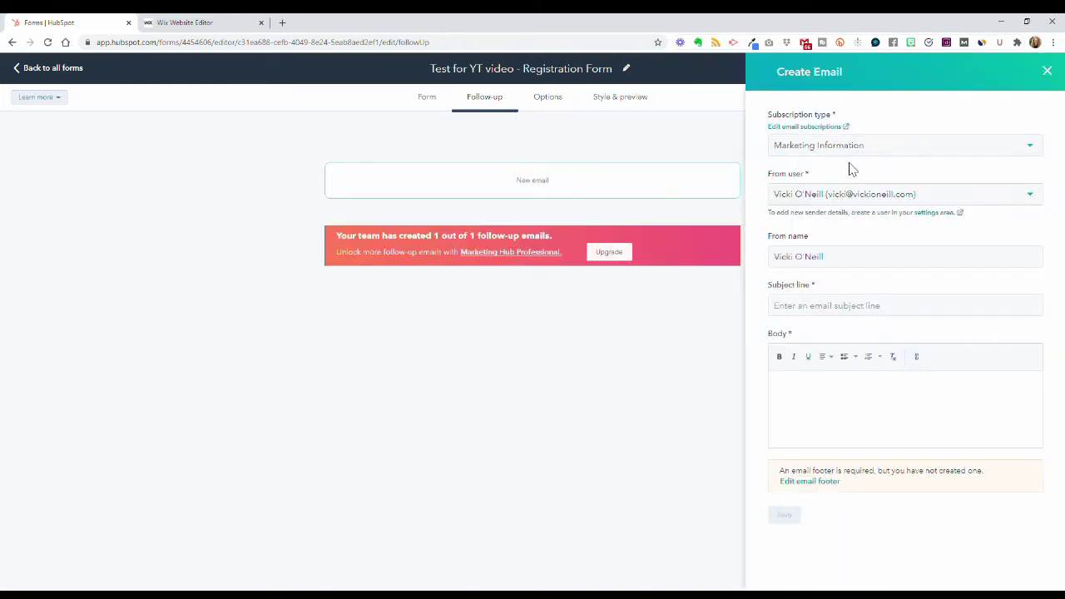
pyautogui.click(888, 151)
pyautogui.click(888, 151)
pyautogui.click(890, 200)
pyautogui.click(890, 198)
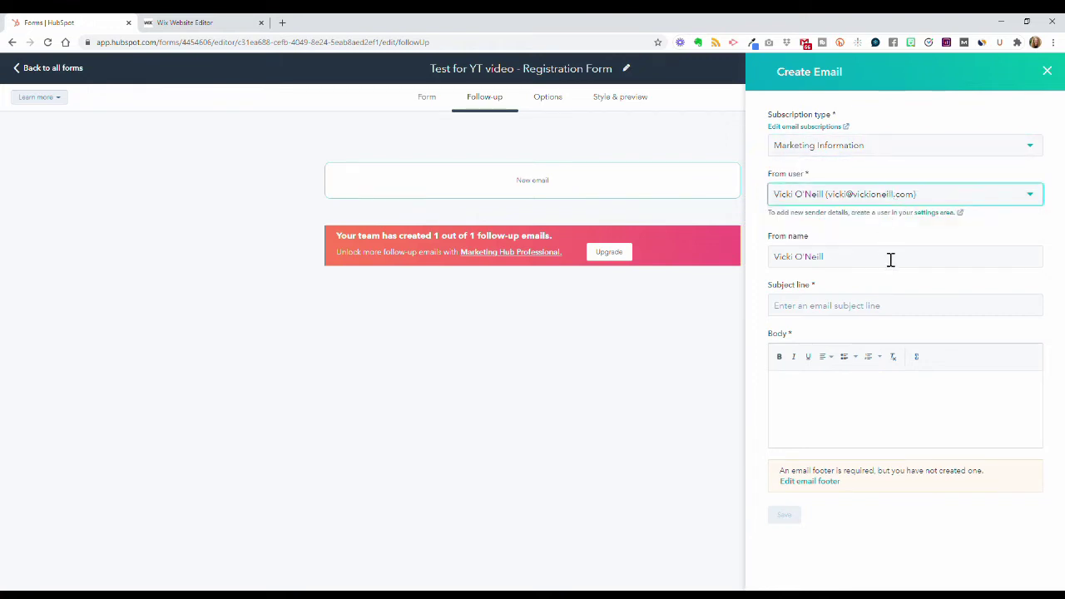
# - Set the email's from name to "Your Plateau to Grow Marketer" and the subject line to "You're on the right path toward finding a solution!"
pyautogui.click(859, 263)
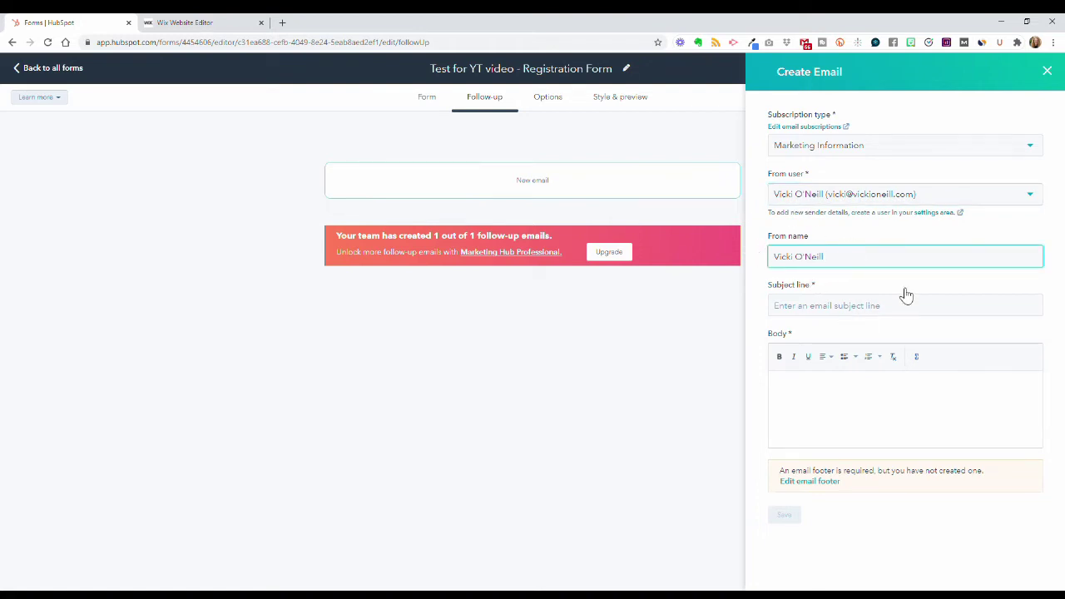
pyautogui.hotkey('ctrl', 'a')
pyautogui.write('Your')
pyautogui.write(' Plateau to Grow Marketing')
pyautogui.click(787, 308)
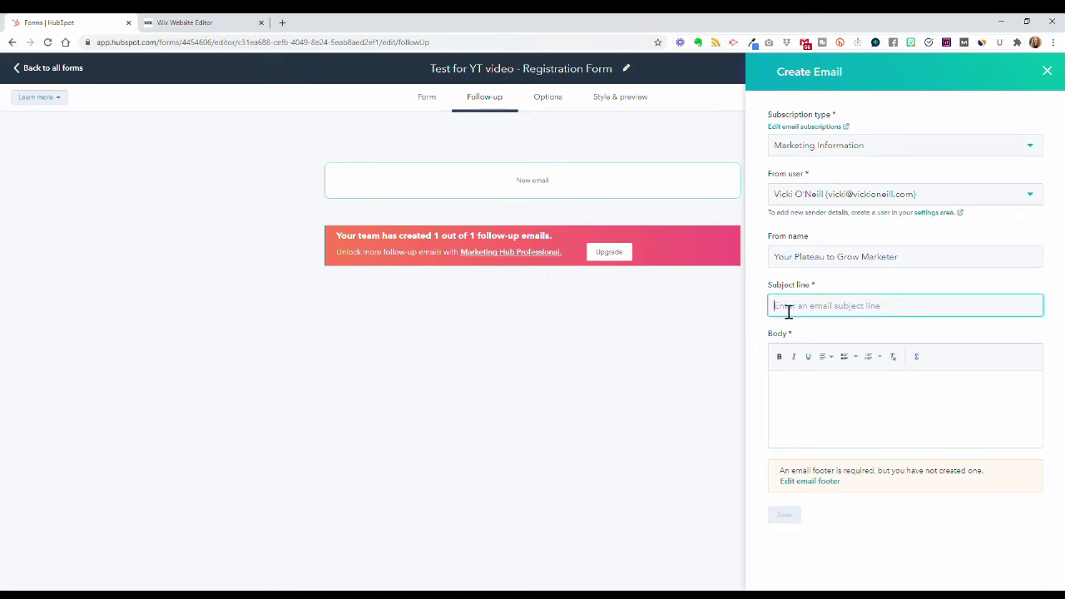
pyautogui.write("You're on the right path toward")
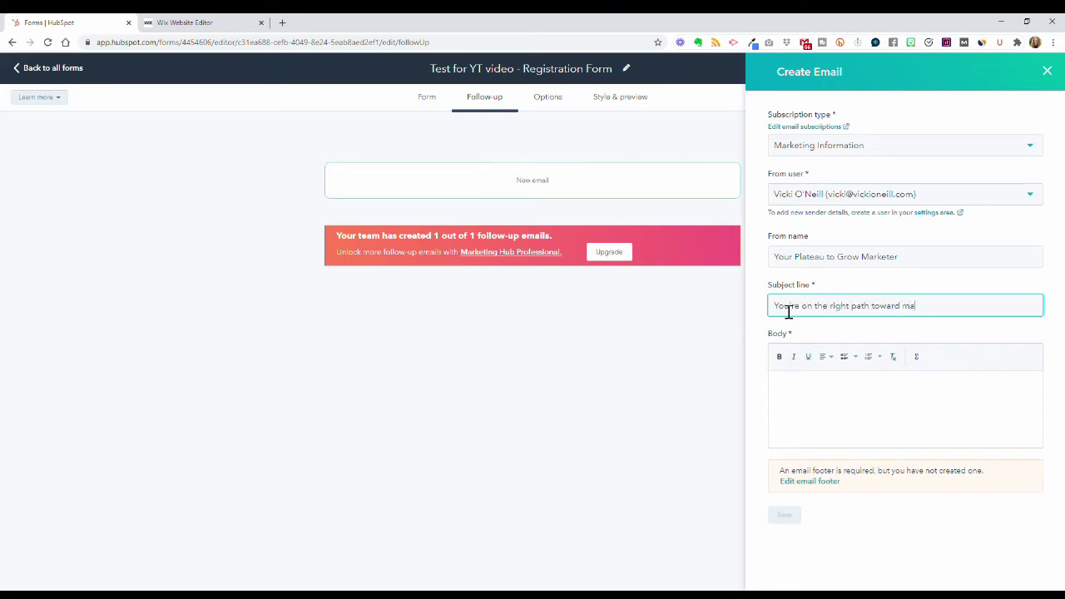
pyautogui.write(' finding a solution!')
# - Write the email body: "Thank you for your inquiry. We look forward to serving you.", "Until next time, you might enjoy:" and "Insert link here"
pyautogui.click(818, 392)
pyautogui.write('Thank you for your inquiry')
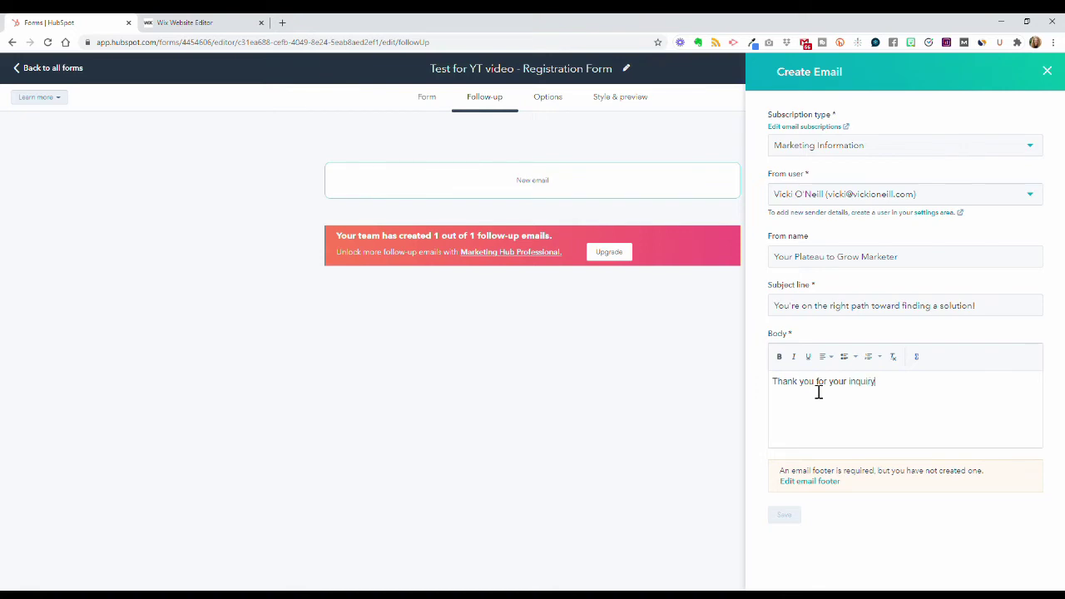
pyautogui.write('. We look forwrd to serving you.')
pyautogui.press('Return')
pyautogui.write('Until next time, you might')
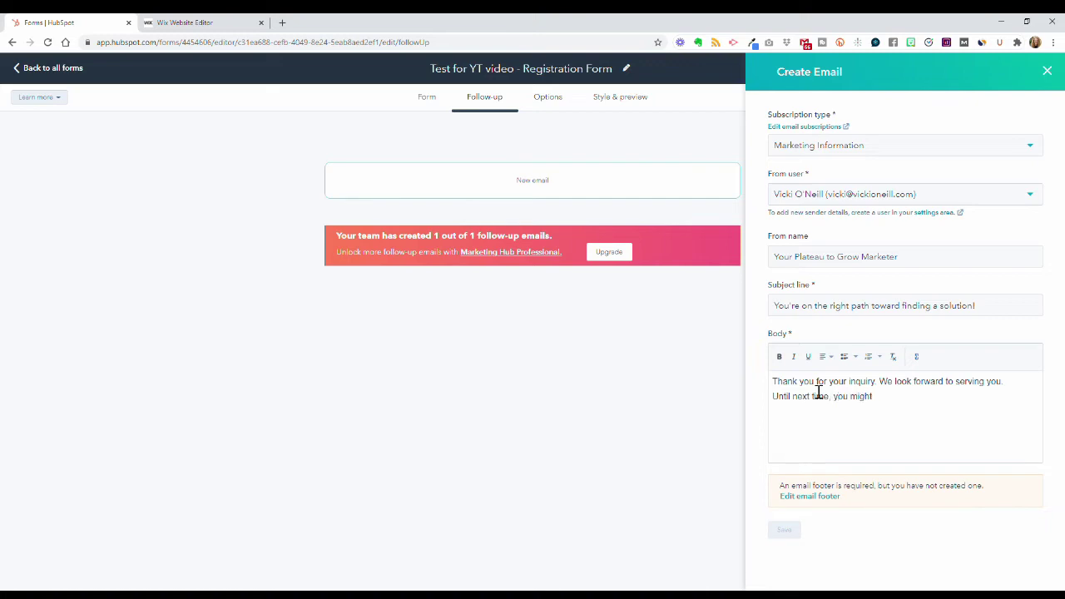
pyautogui.write(' enjoy:')
pyautogui.press('Return')
pyautogui.write('[Inse')
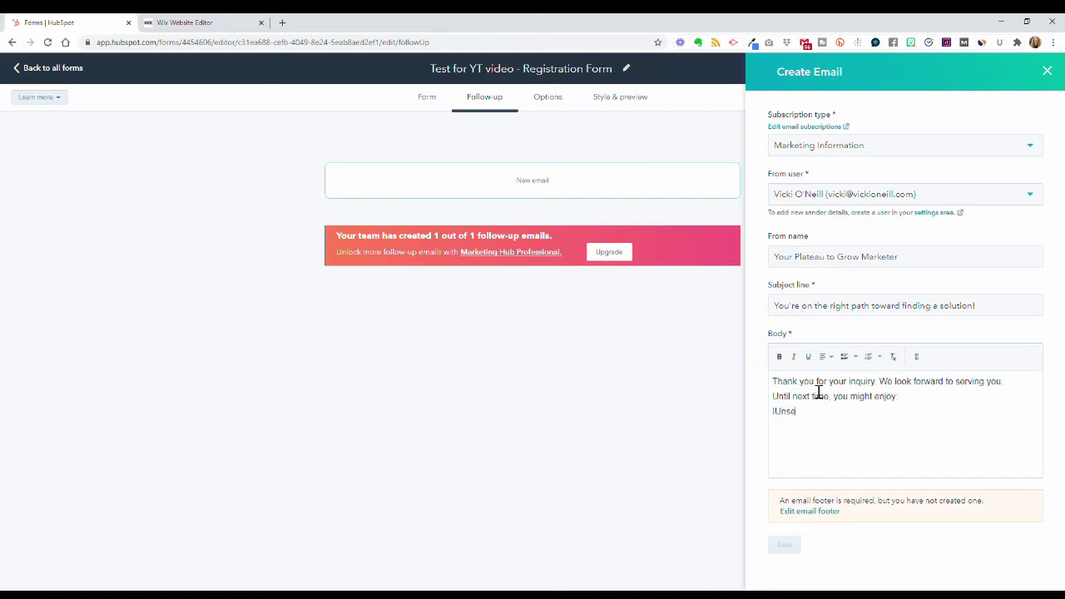
pyautogui.write('s')
pyautogui.write('rt link here')
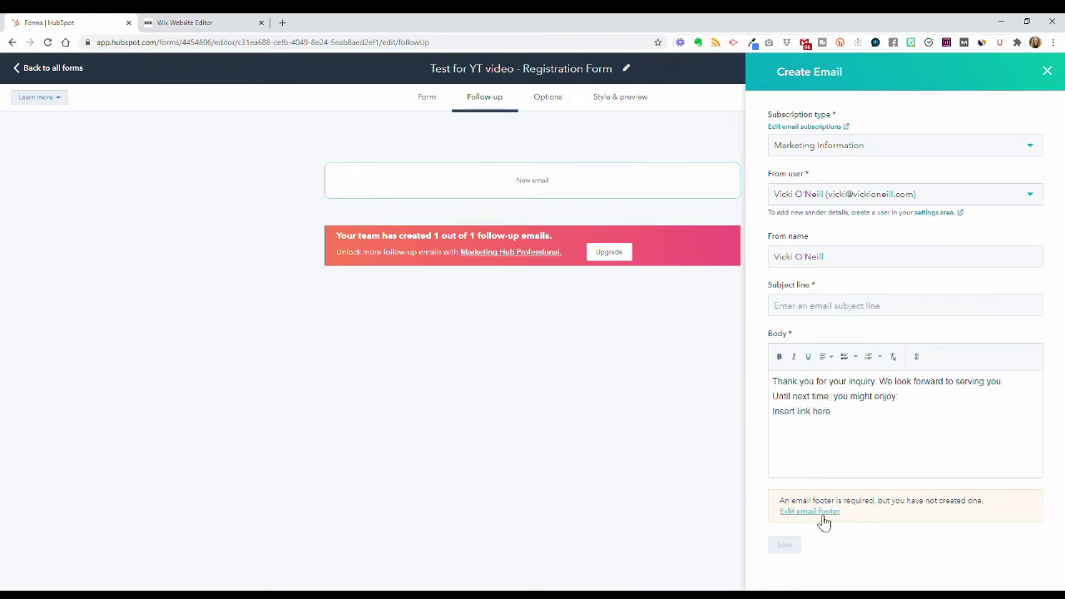
# - Create the email footer with company name "KenKay Marketing" and the company's postal address, and save the follow-up email
pyautogui.click(823, 513)
pyautogui.click(842, 140)
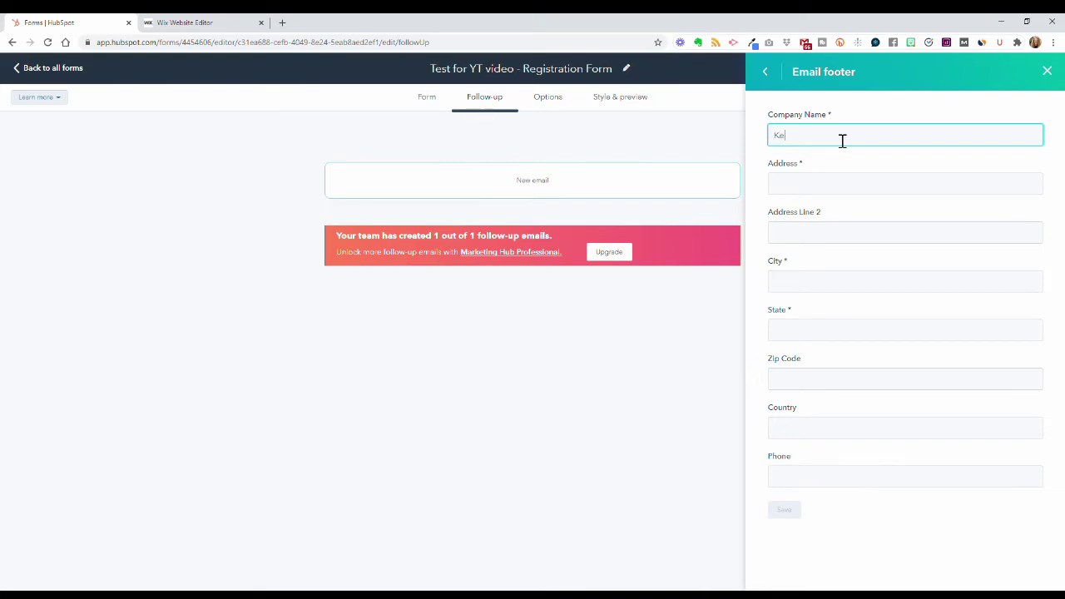
pyautogui.write('KenKay Marketing')
pyautogui.click(903, 213)
pyautogui.click(824, 188)
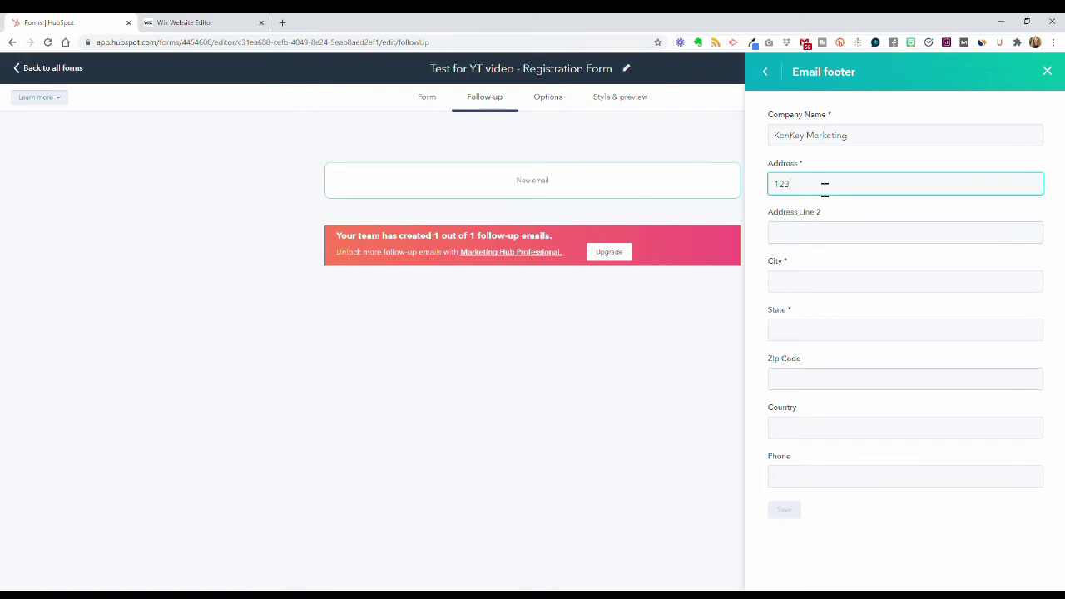
pyautogui.write('123')
pyautogui.click(818, 241)
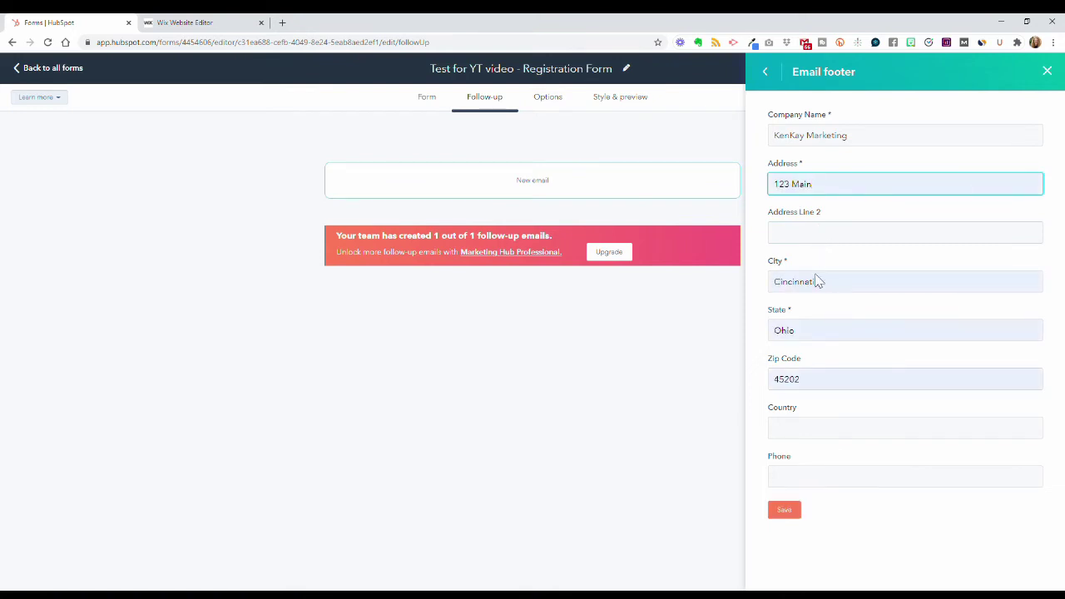
pyautogui.click(791, 510)
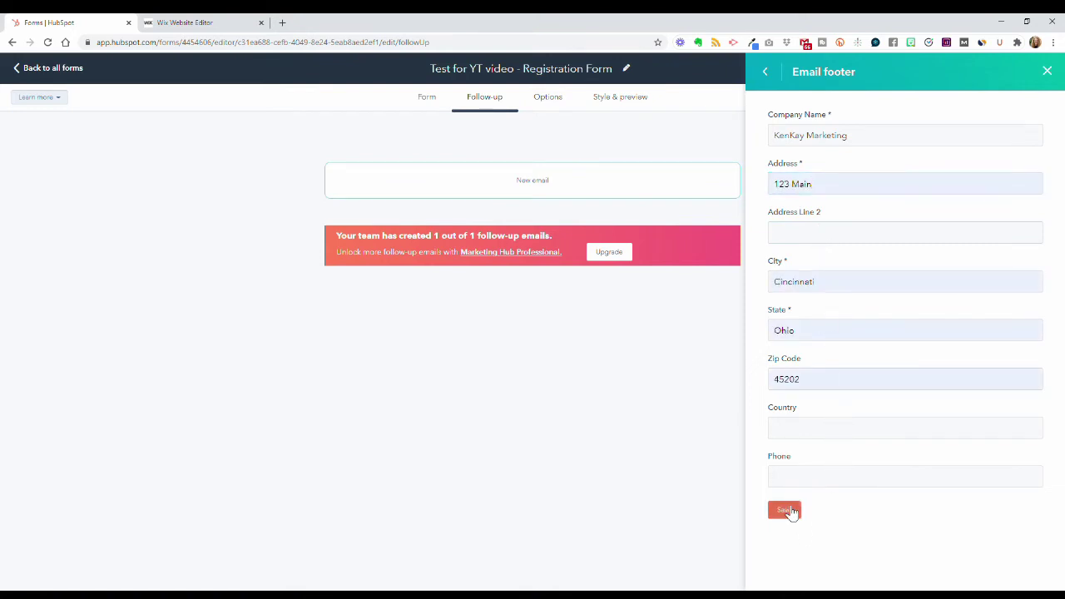
pyautogui.scroll(-2, 896, 492)
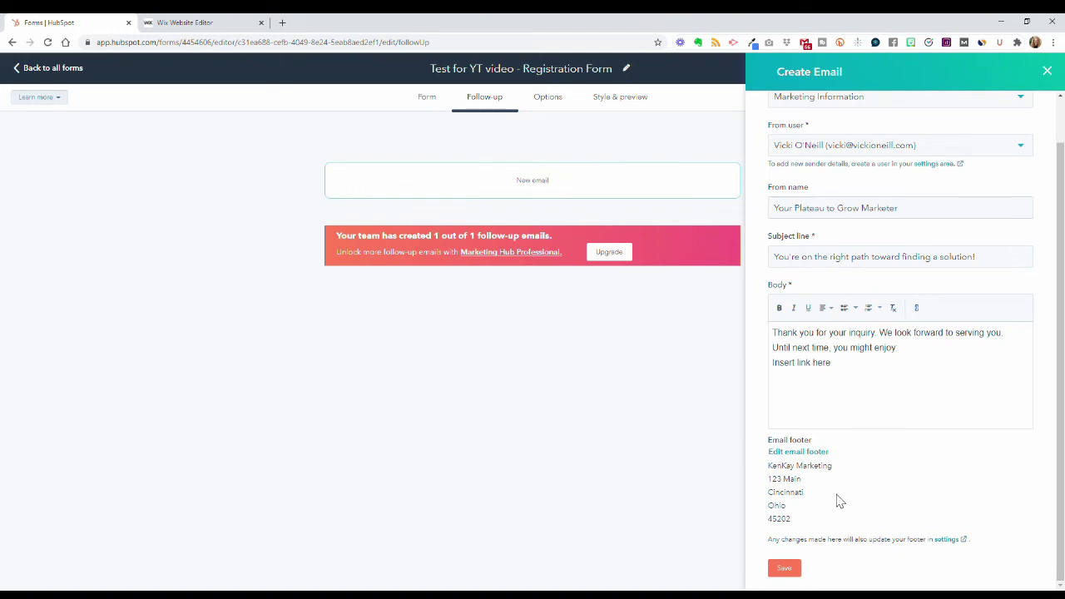
pyautogui.click(785, 569)
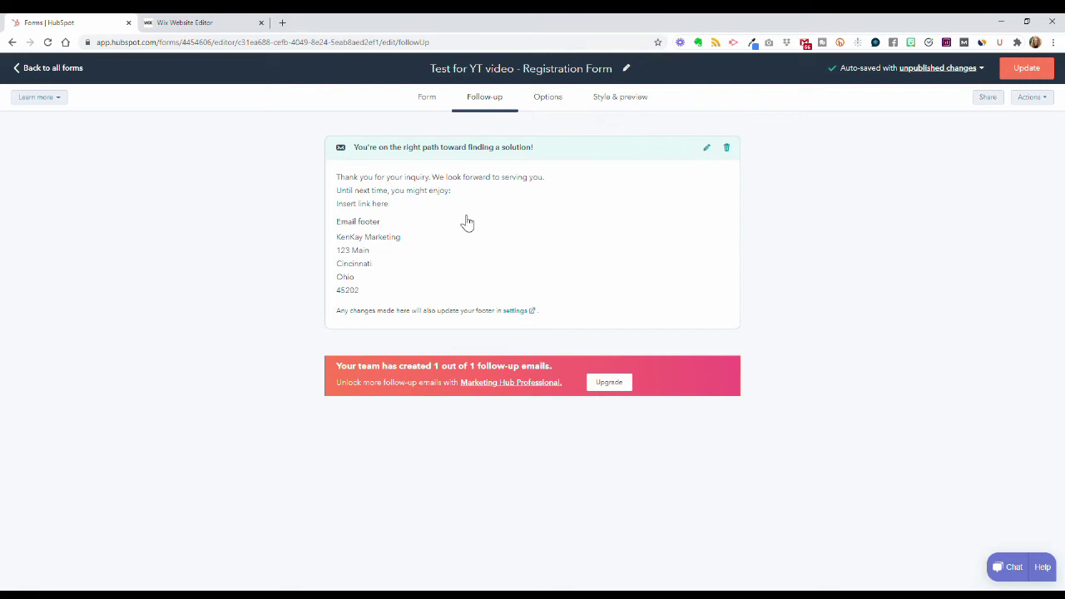
# - Set the form's options to redirect visitors to another page after they submit the form
pyautogui.click(554, 100)
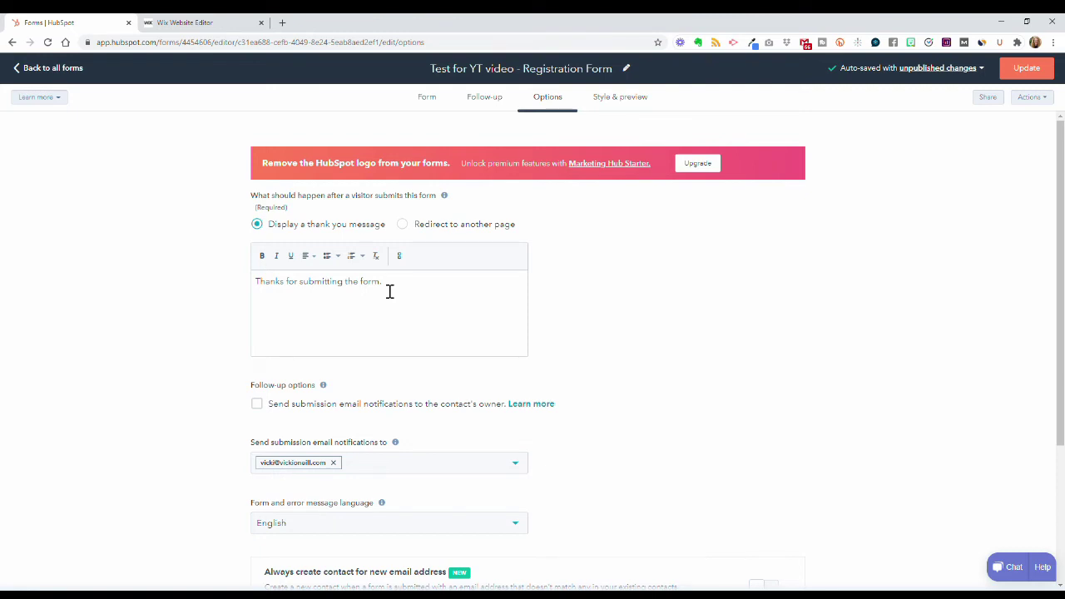
pyautogui.click(404, 225)
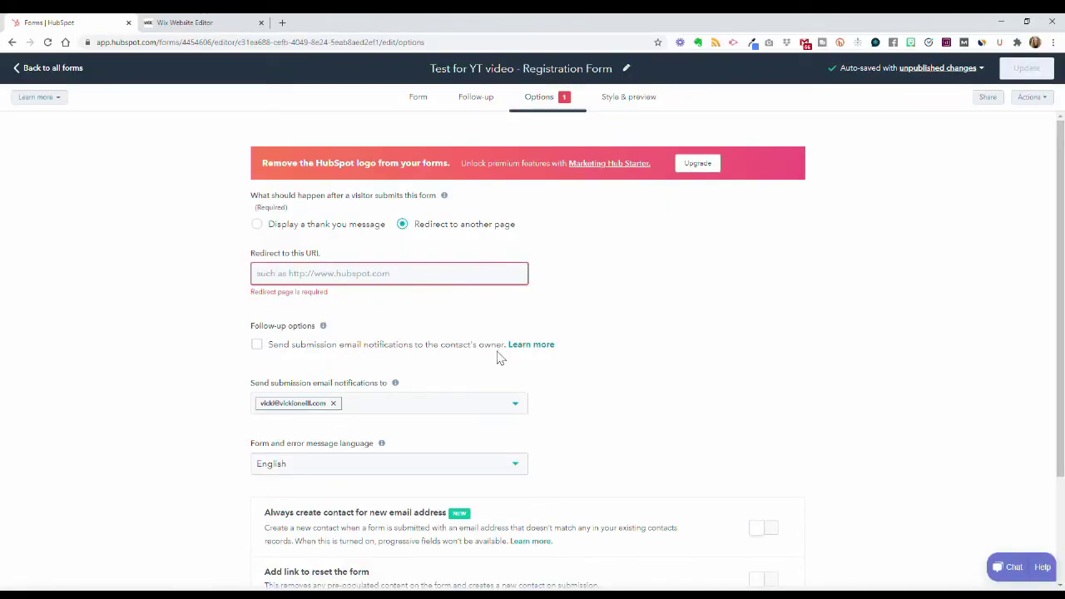
# - Examine the form's submission notification, contact creation, reset link and pre-populated field options, leaving each setting as it was
pyautogui.click(268, 353)
pyautogui.click(266, 354)
pyautogui.scroll(-2, 465, 341)
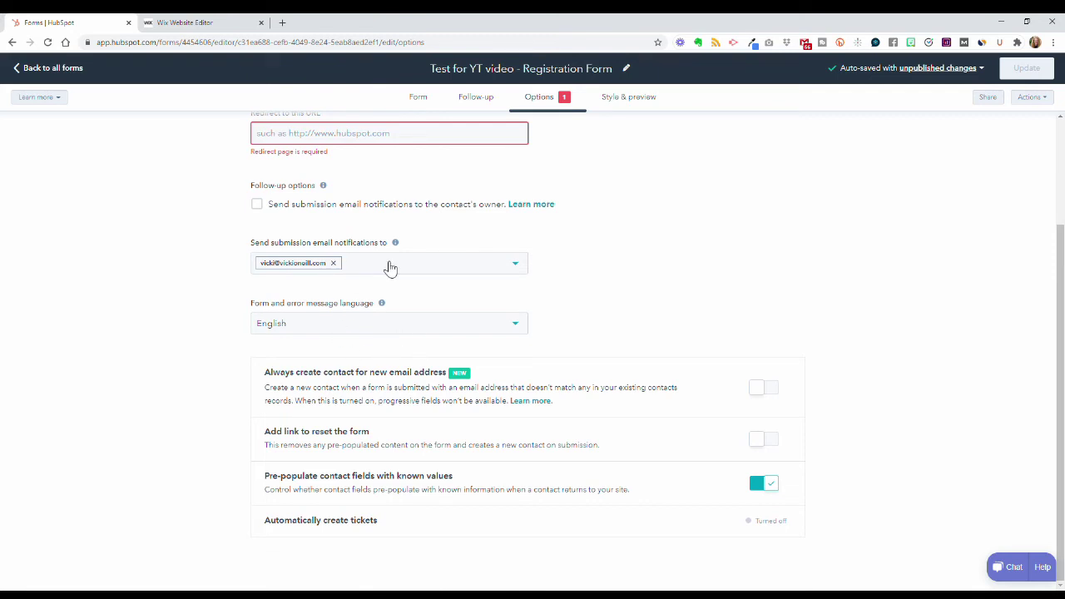
pyautogui.click(391, 268)
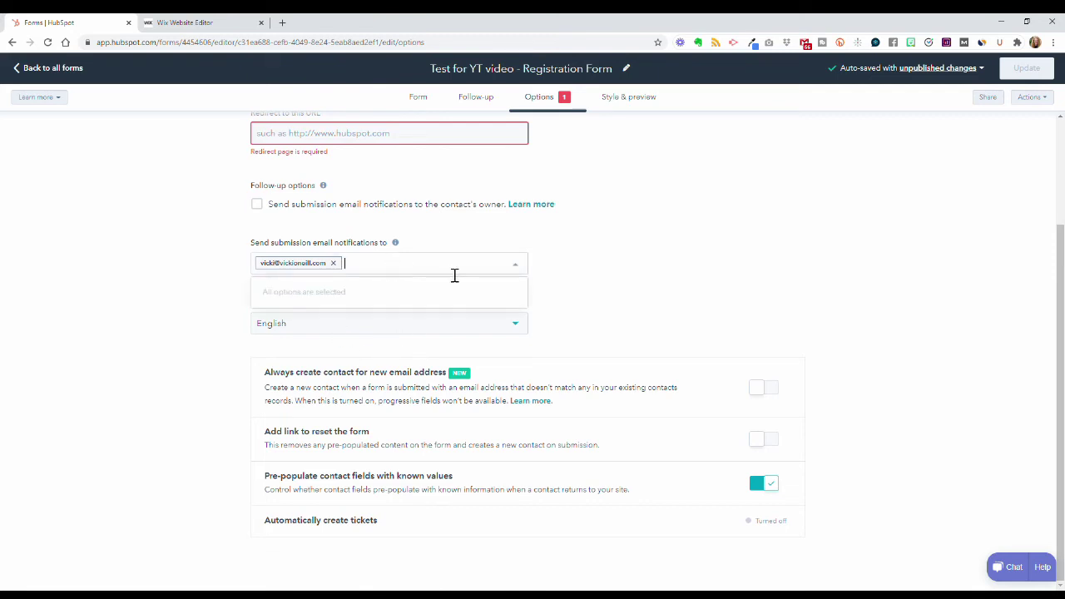
pyautogui.click(562, 274)
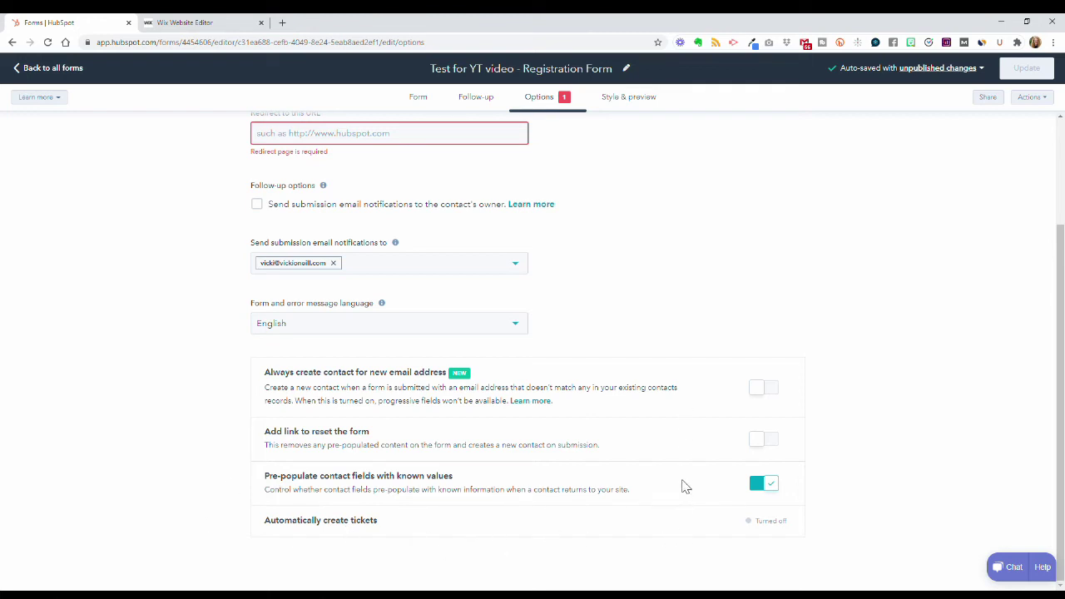
pyautogui.click(772, 396)
pyautogui.click(776, 391)
pyautogui.click(762, 440)
pyautogui.click(772, 443)
pyautogui.click(767, 485)
pyautogui.click(771, 488)
# - Set the redirect URL to the /podcast page of the account owner's website
pyautogui.scroll(2, 731, 459)
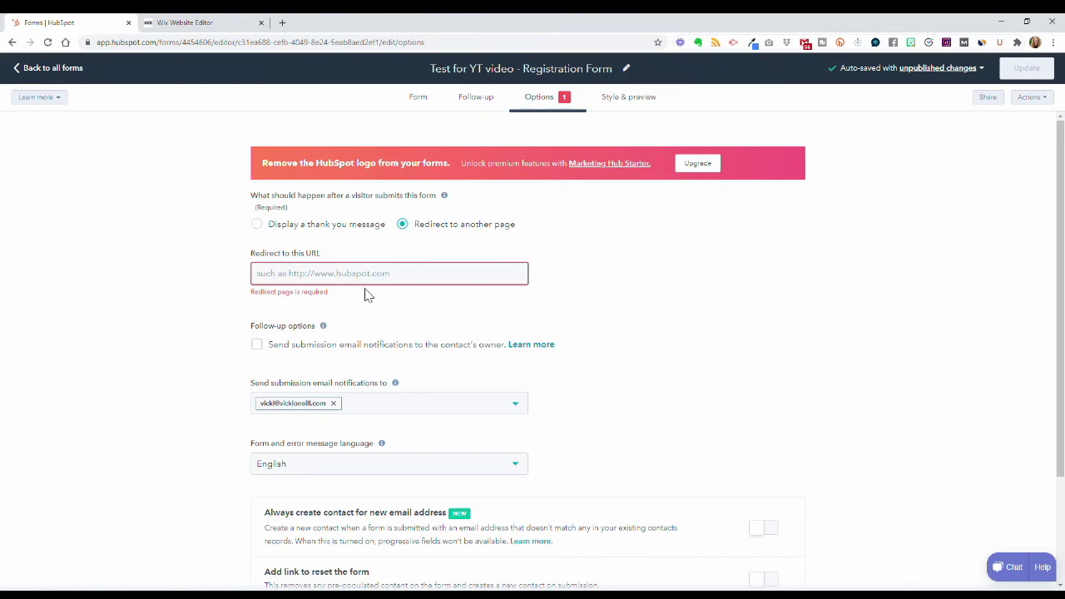
pyautogui.click(326, 281)
pyautogui.write('htt')
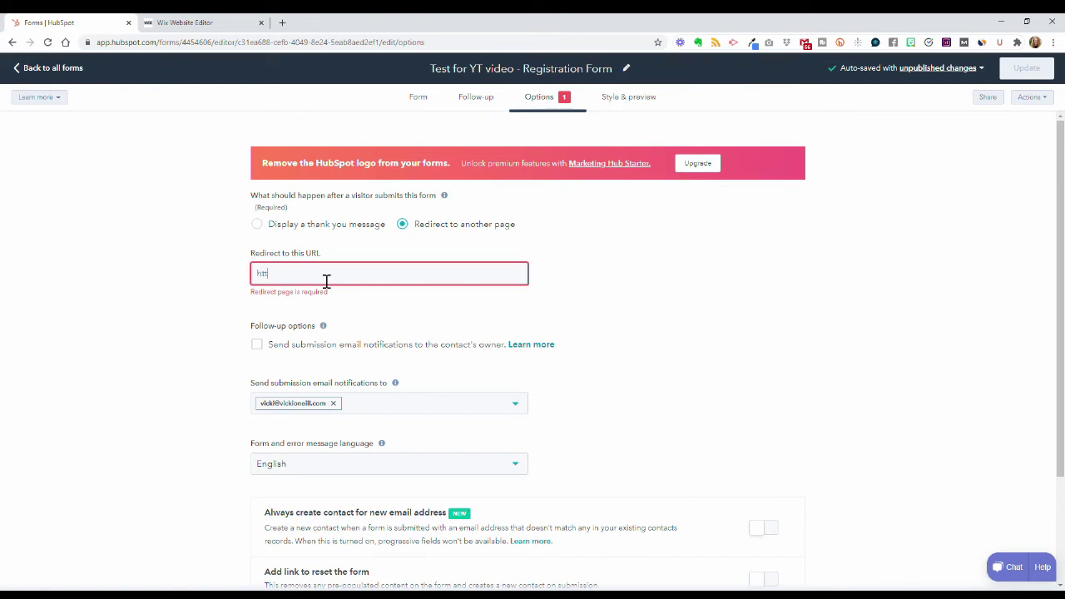
pyautogui.write('ps://www.vickioneill.com/podcast')
pyautogui.click(474, 319)
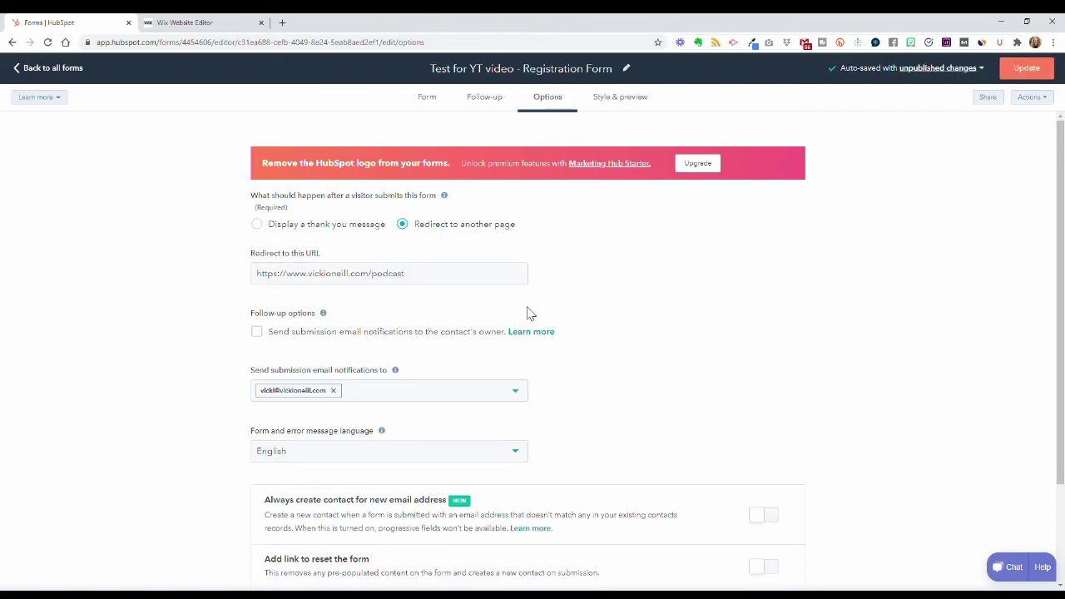
# - Examine the whole form in the desktop style preview, from the logo down to the submit button
pyautogui.click(625, 98)
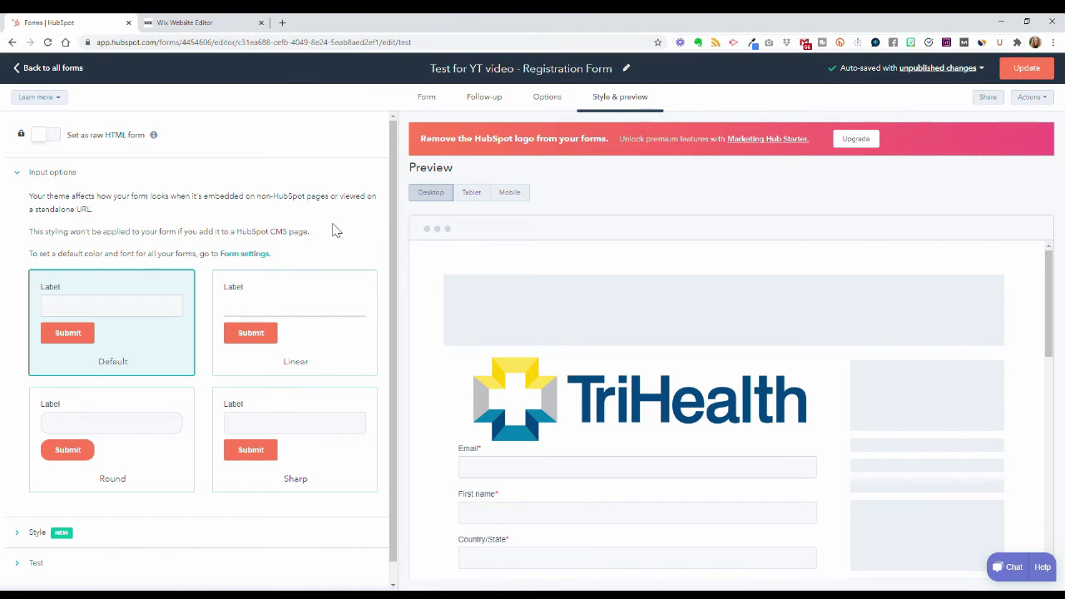
pyautogui.scroll(-6, 820, 271)
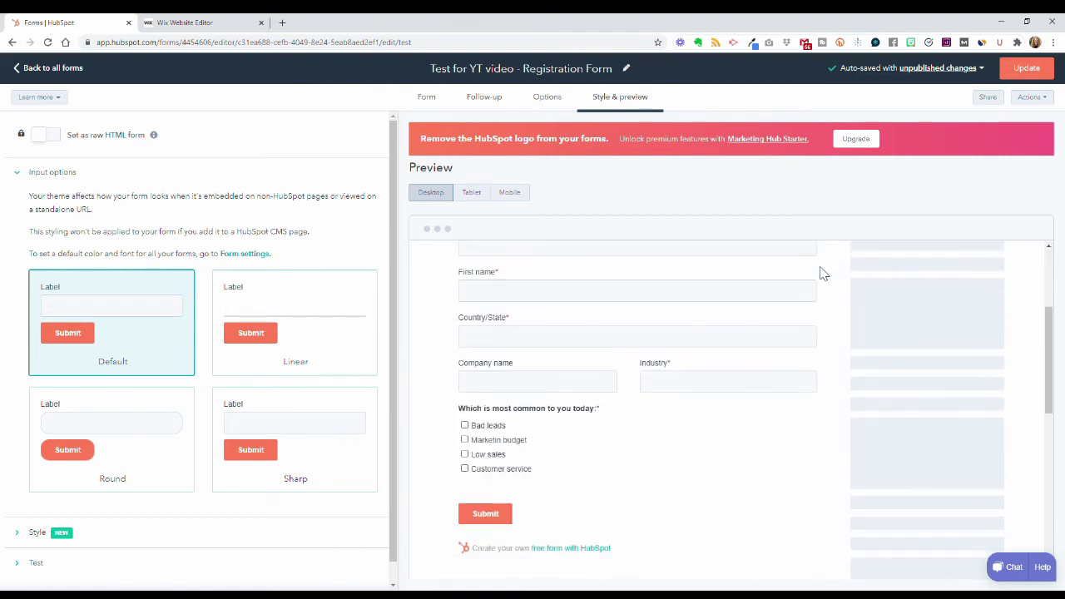
pyautogui.scroll(6, 820, 273)
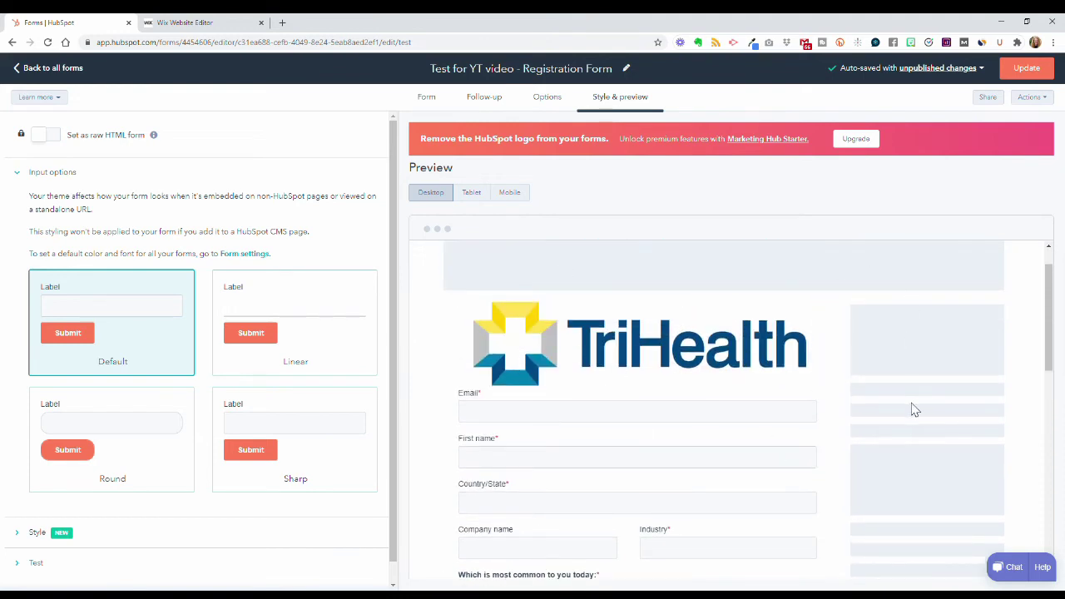
pyautogui.scroll(-5, 910, 457)
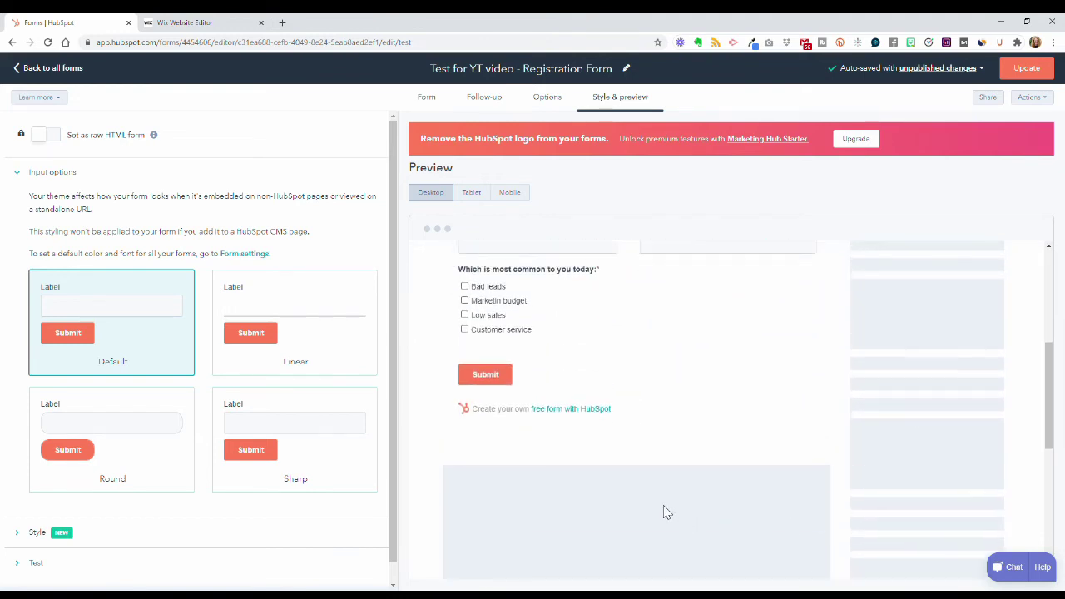
pyautogui.scroll(5, 661, 503)
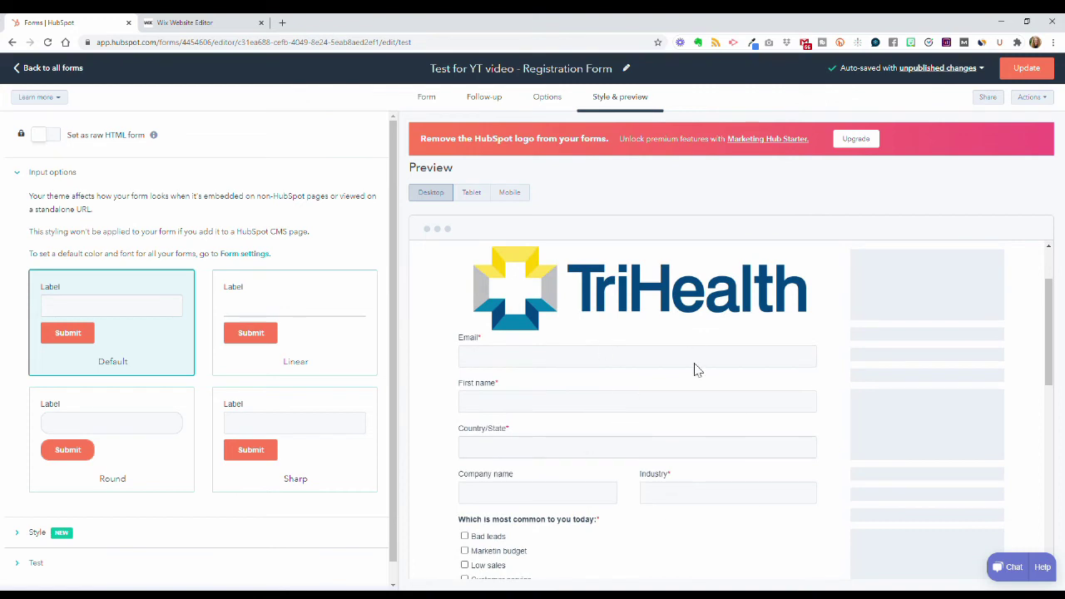
pyautogui.scroll(-1, 302, 367)
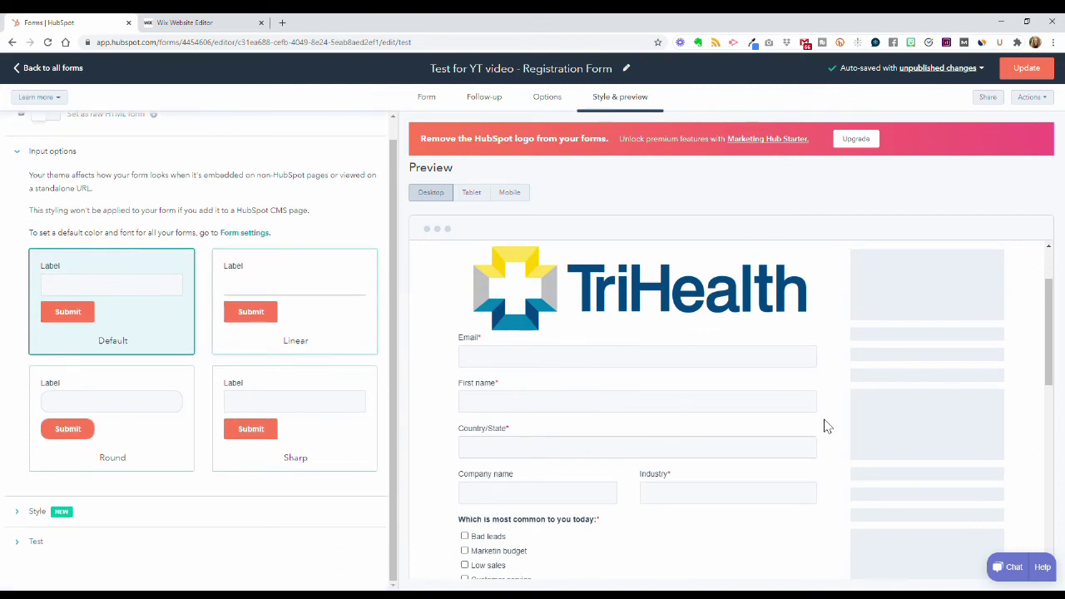
pyautogui.scroll(-3, 749, 428)
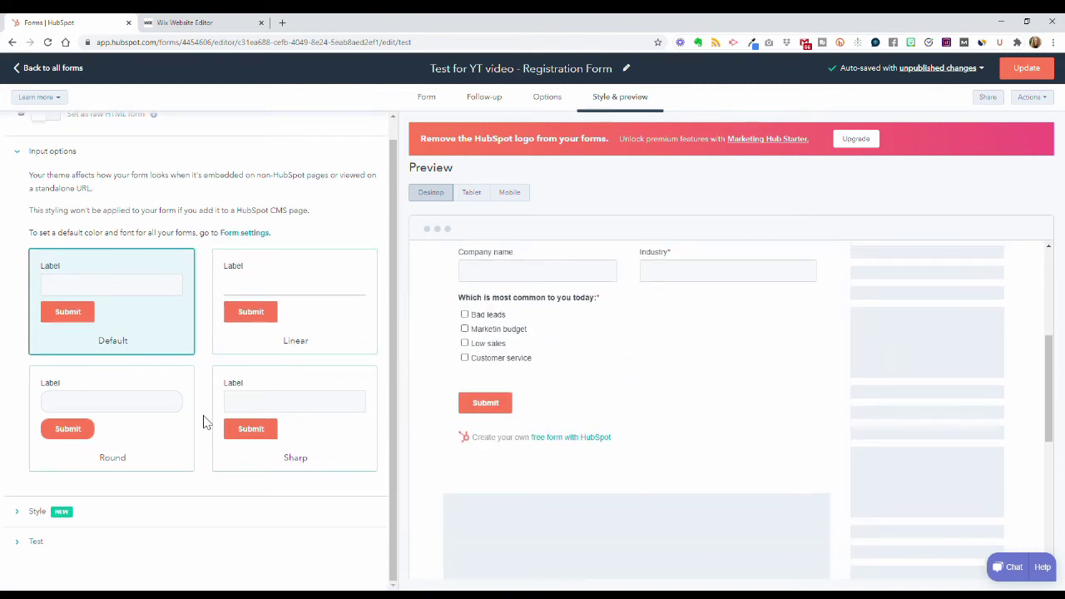
# - Set the form's input theme to Round after trying Sharp, and open the Style settings
pyautogui.click(312, 405)
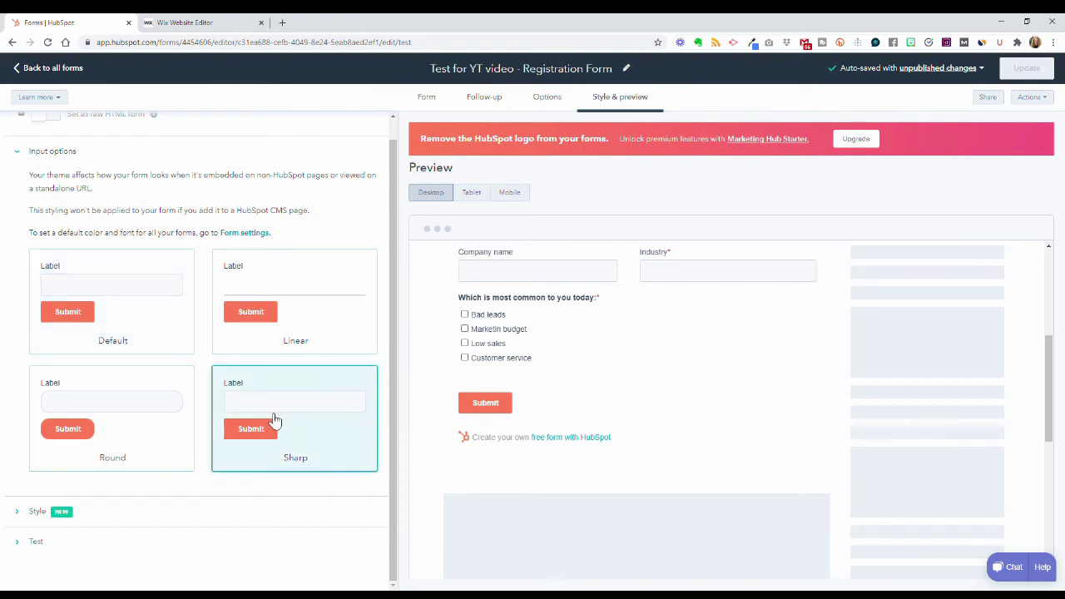
pyautogui.click(162, 420)
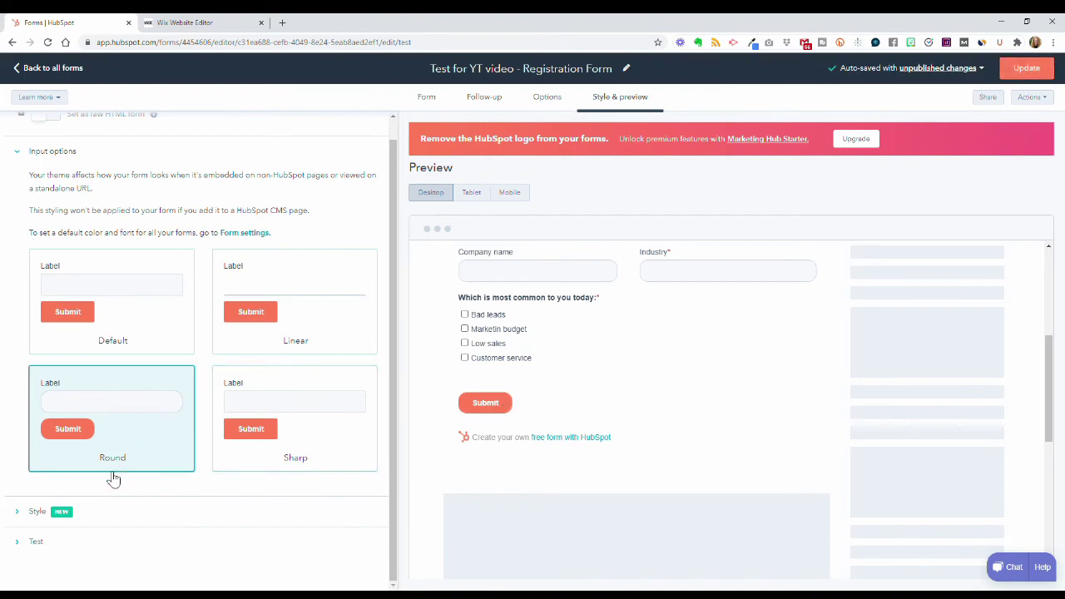
pyautogui.click(18, 513)
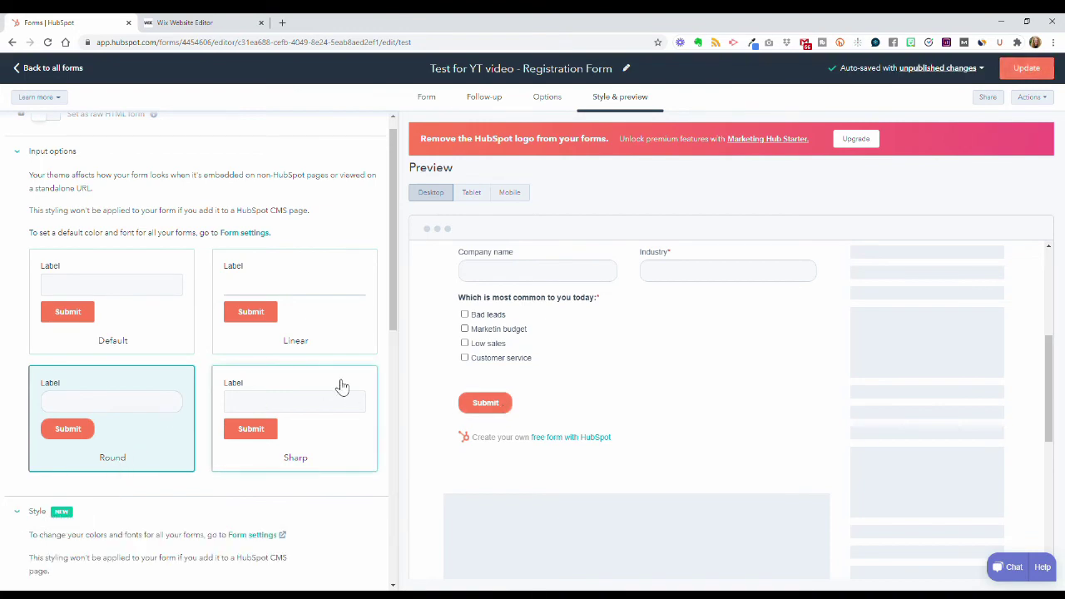
# - Examine the form's width, text and button style settings, and expand the Test section to see its contact preview option
pyautogui.scroll(-5, 340, 385)
pyautogui.scroll(2, 339, 385)
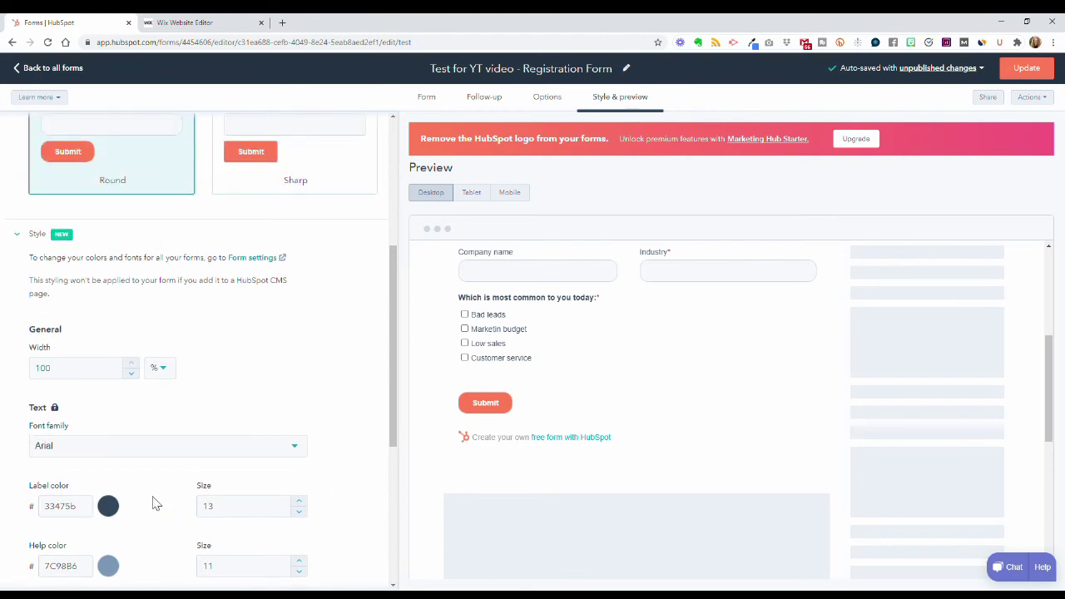
pyautogui.scroll(3, 718, 356)
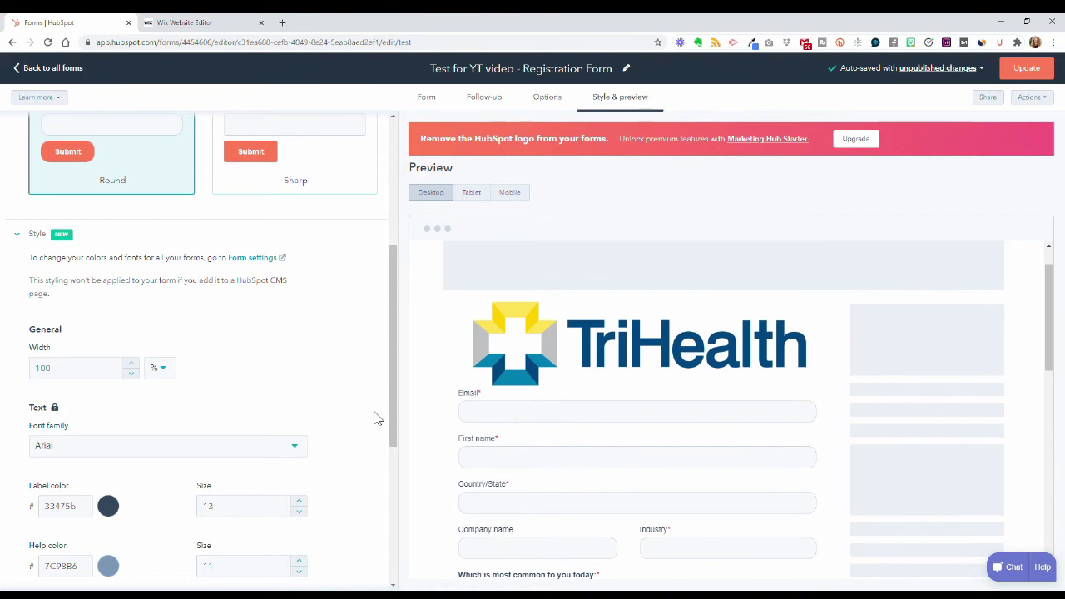
pyautogui.scroll(-5, 374, 418)
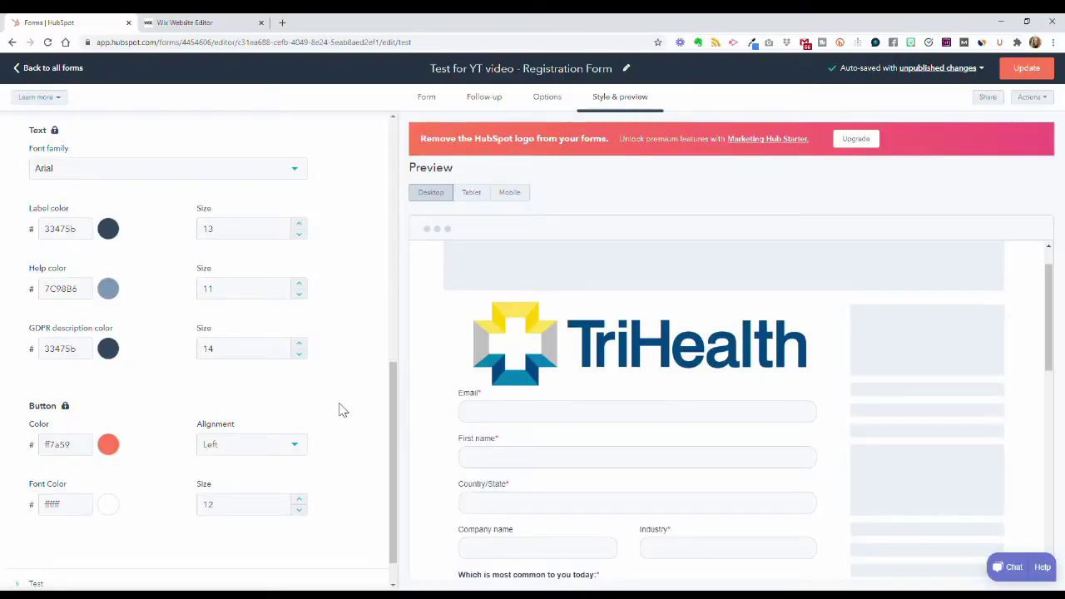
pyautogui.scroll(-1, 341, 409)
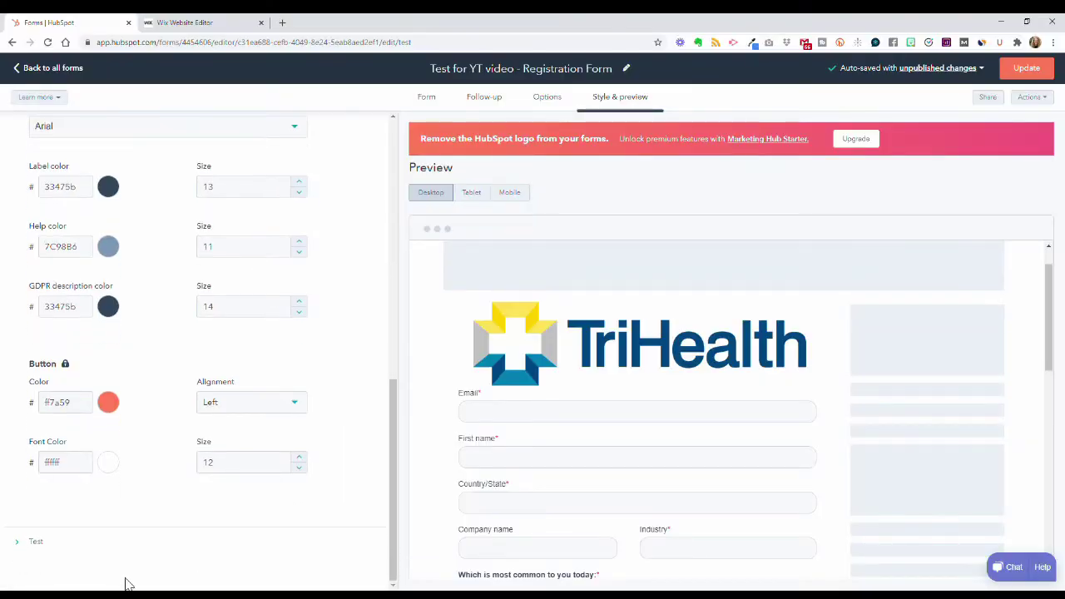
pyautogui.click(27, 550)
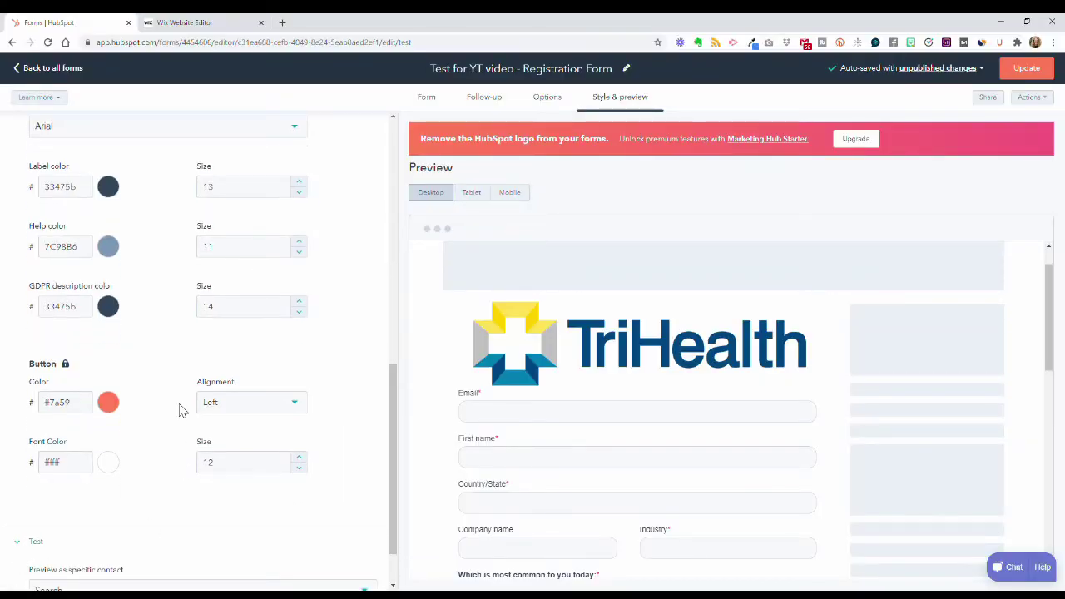
pyautogui.scroll(-2, 181, 408)
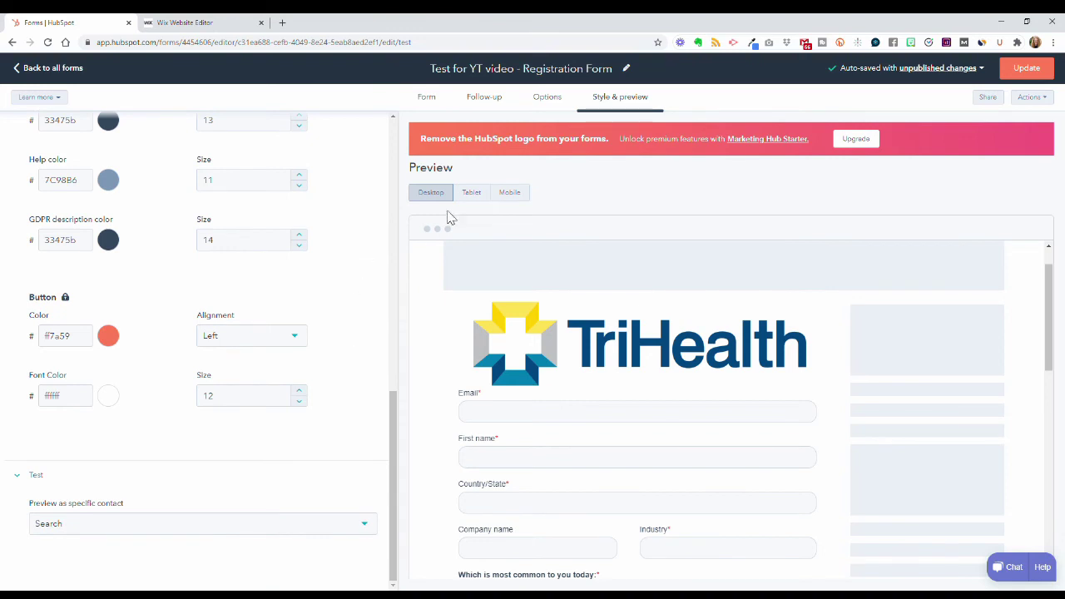
# - Check the form's layout in the tablet and mobile previews, and return to the desktop preview
pyautogui.click(474, 194)
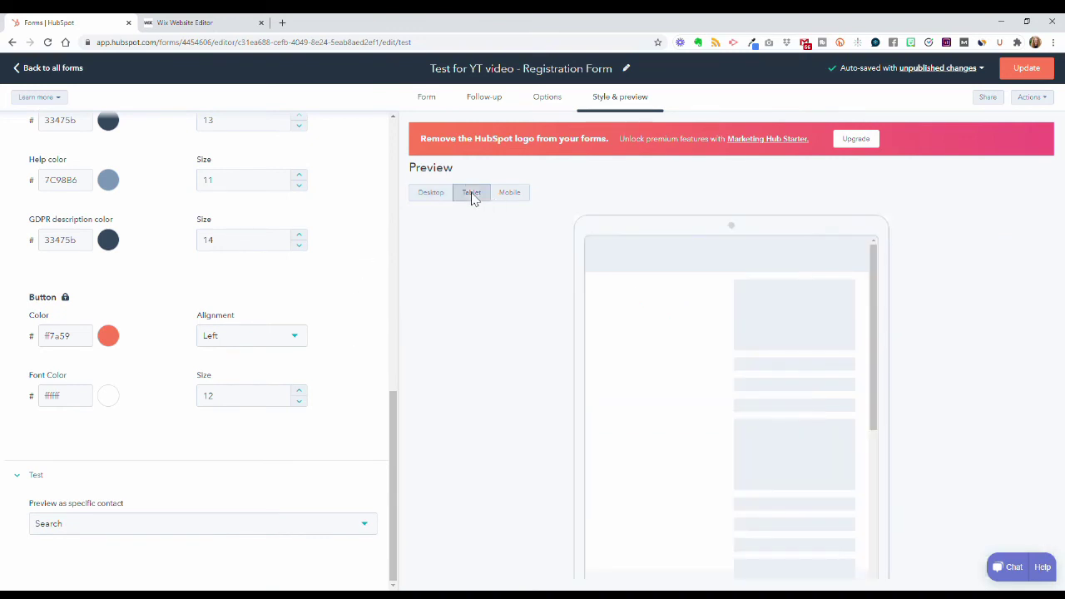
pyautogui.click(510, 194)
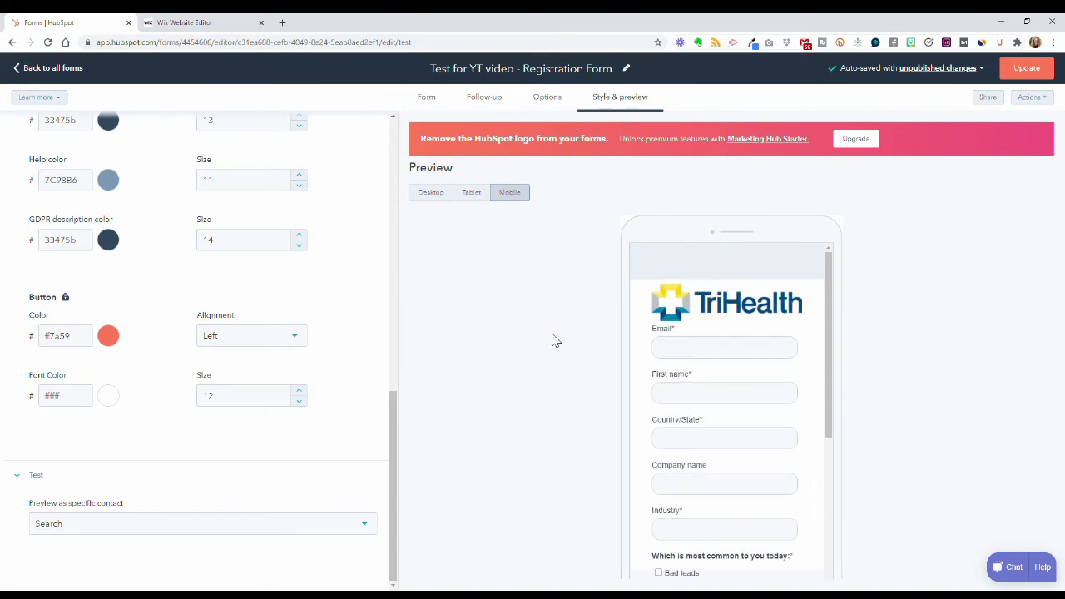
pyautogui.click(430, 193)
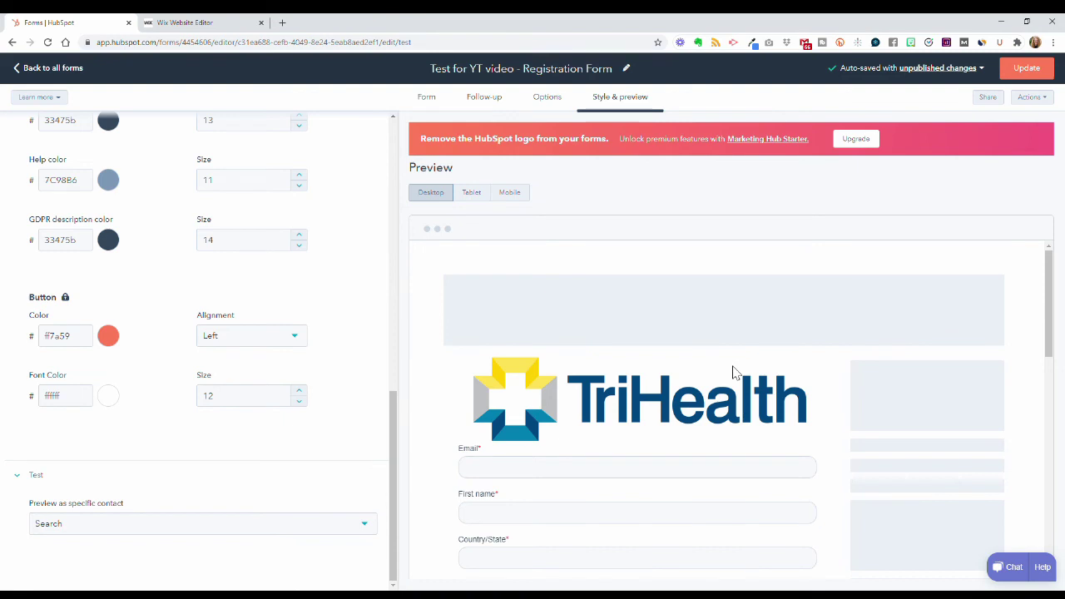
# - Publish the updated form and copy its embed code to the clipboard
pyautogui.scroll(-10, 733, 372)
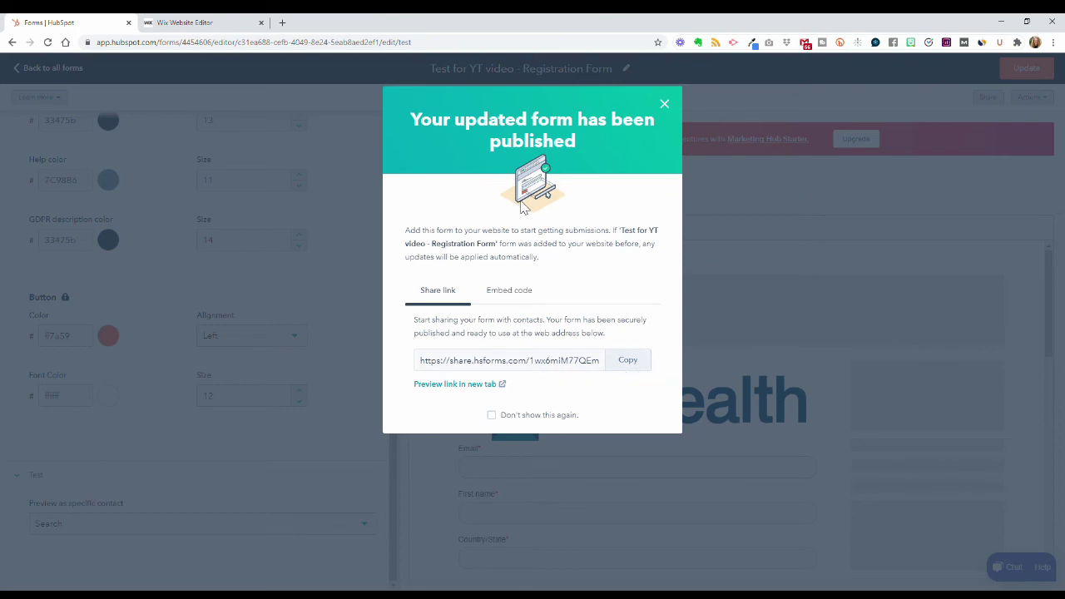
pyautogui.click(510, 292)
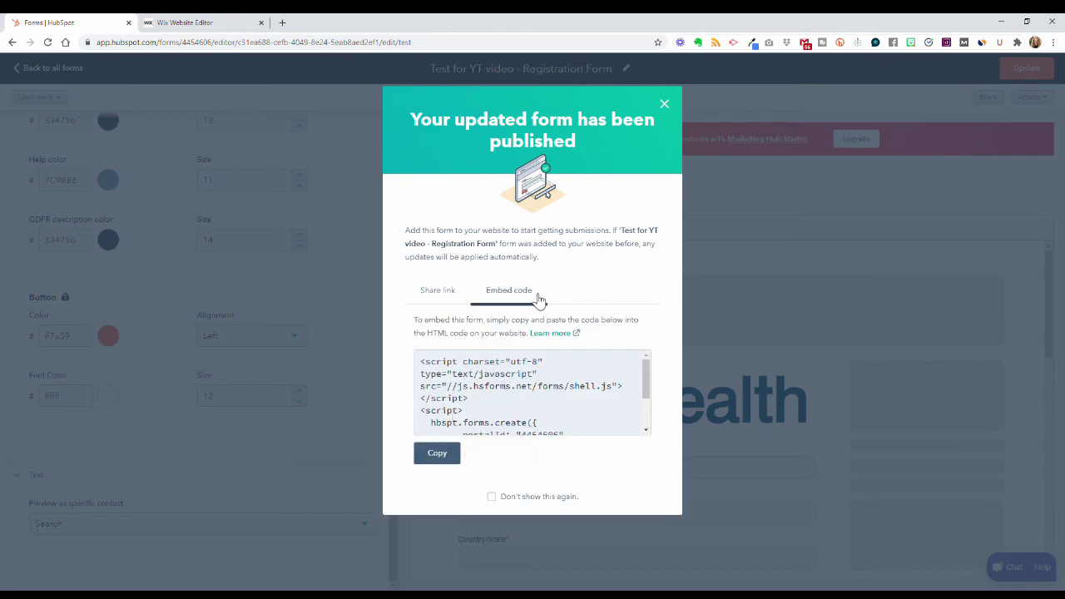
pyautogui.click(447, 460)
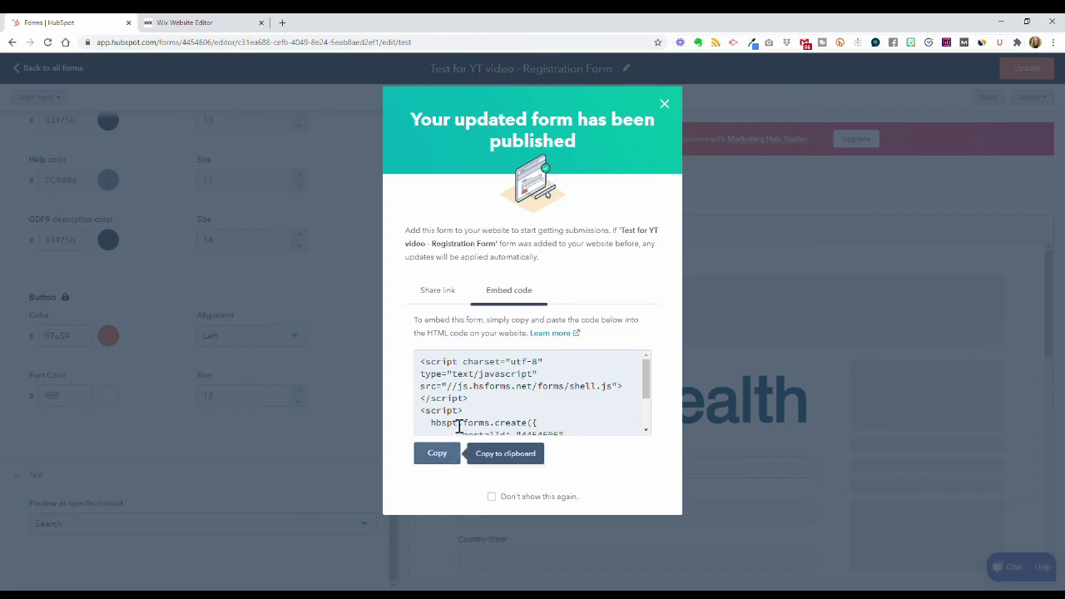